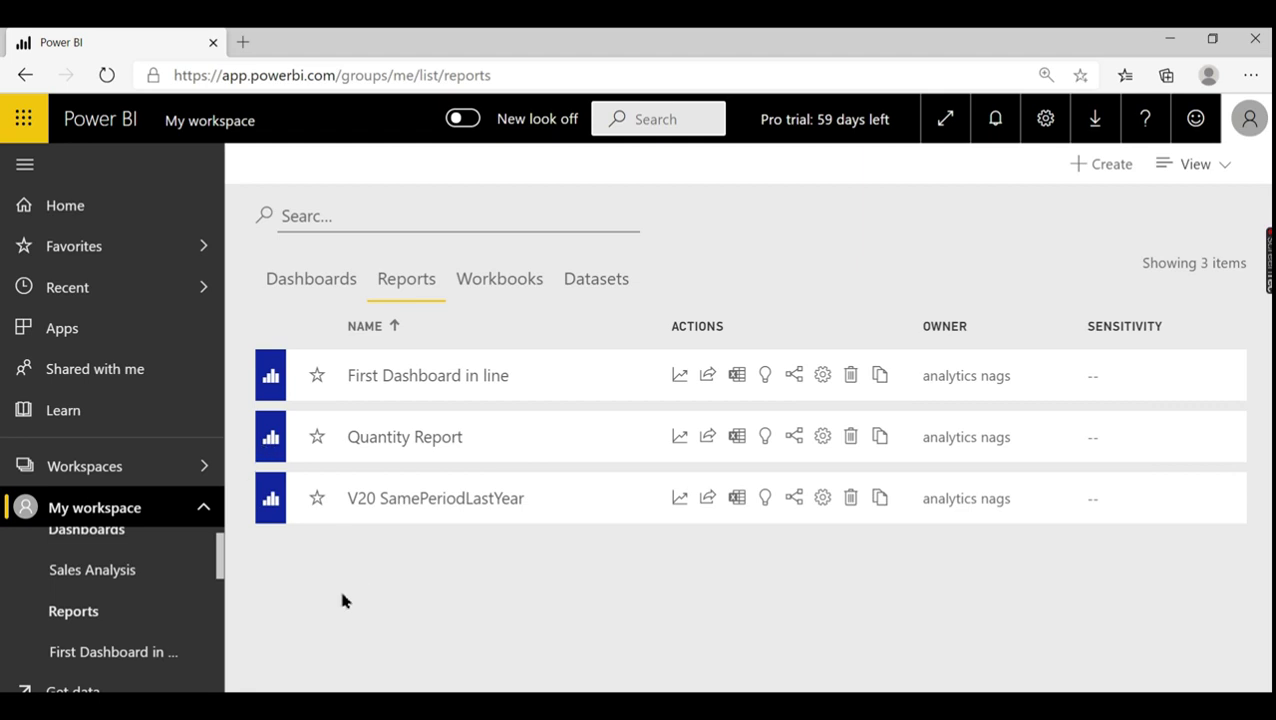
# Browse My workspace's dashboards, two datasets and empty workbooks, ending on the three-report list
pyautogui.hotkey('ctrl', '-')
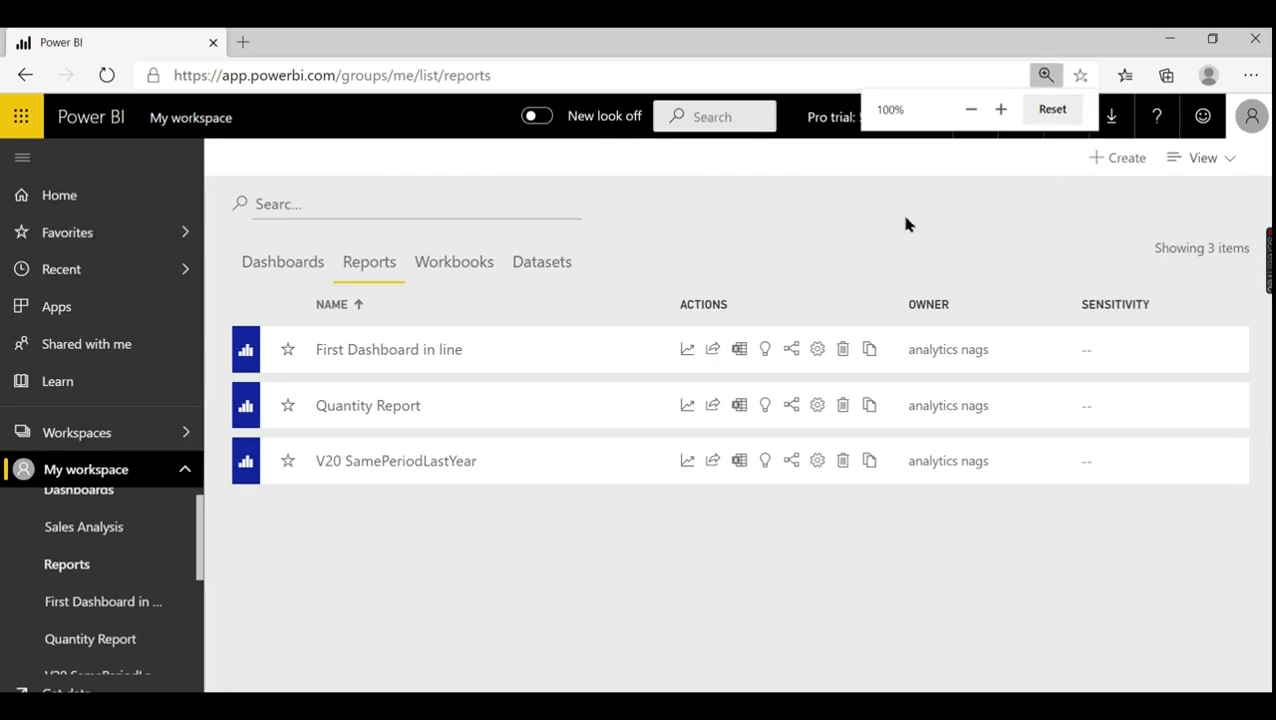
pyautogui.click(285, 262)
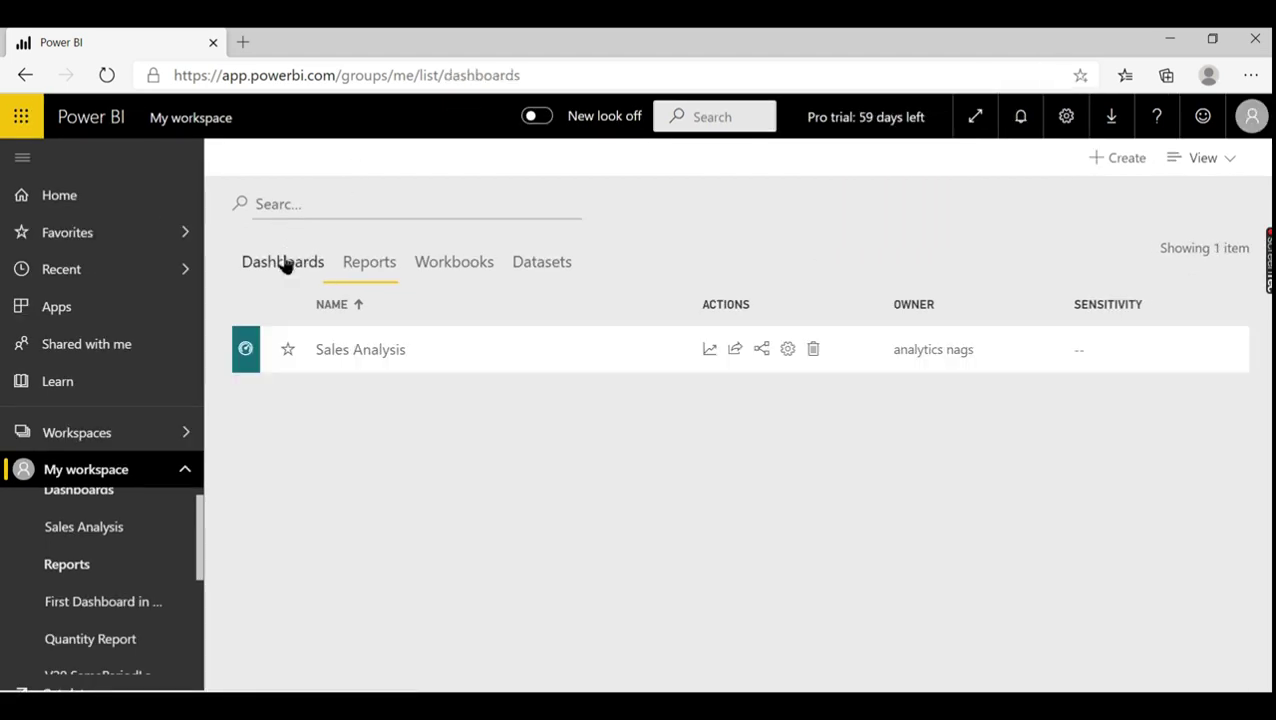
pyautogui.click(366, 262)
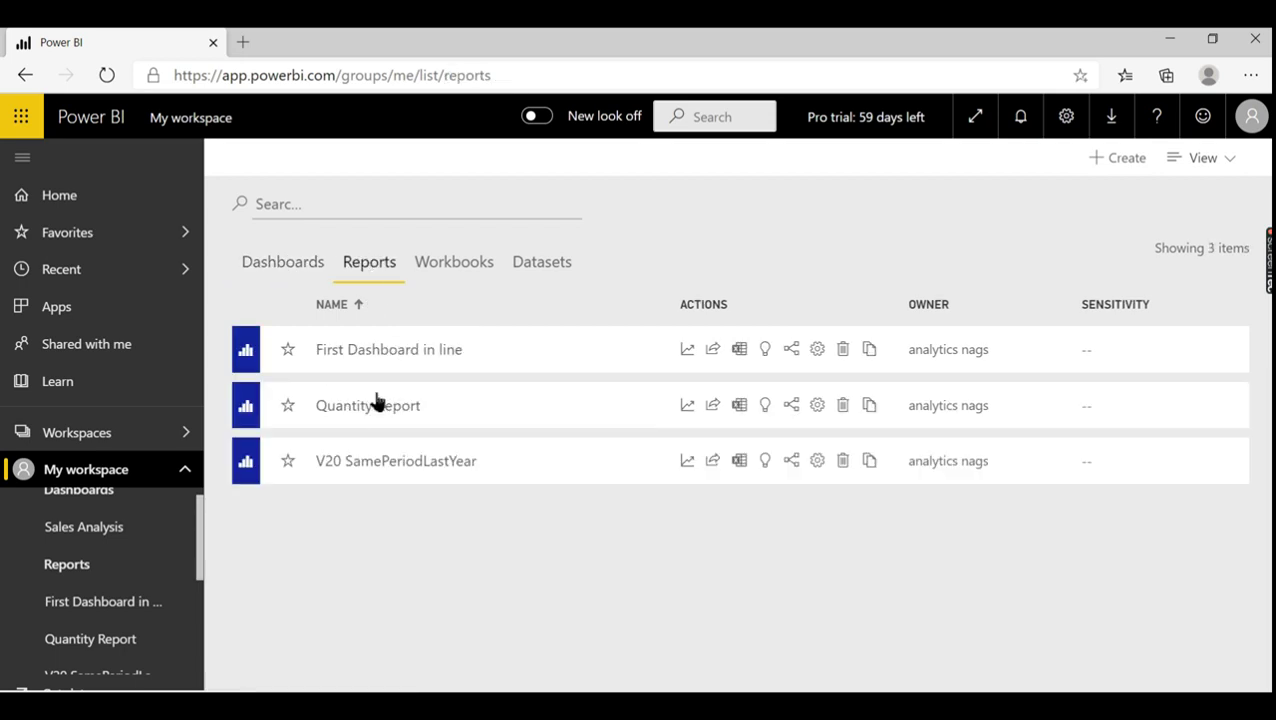
pyautogui.click(306, 266)
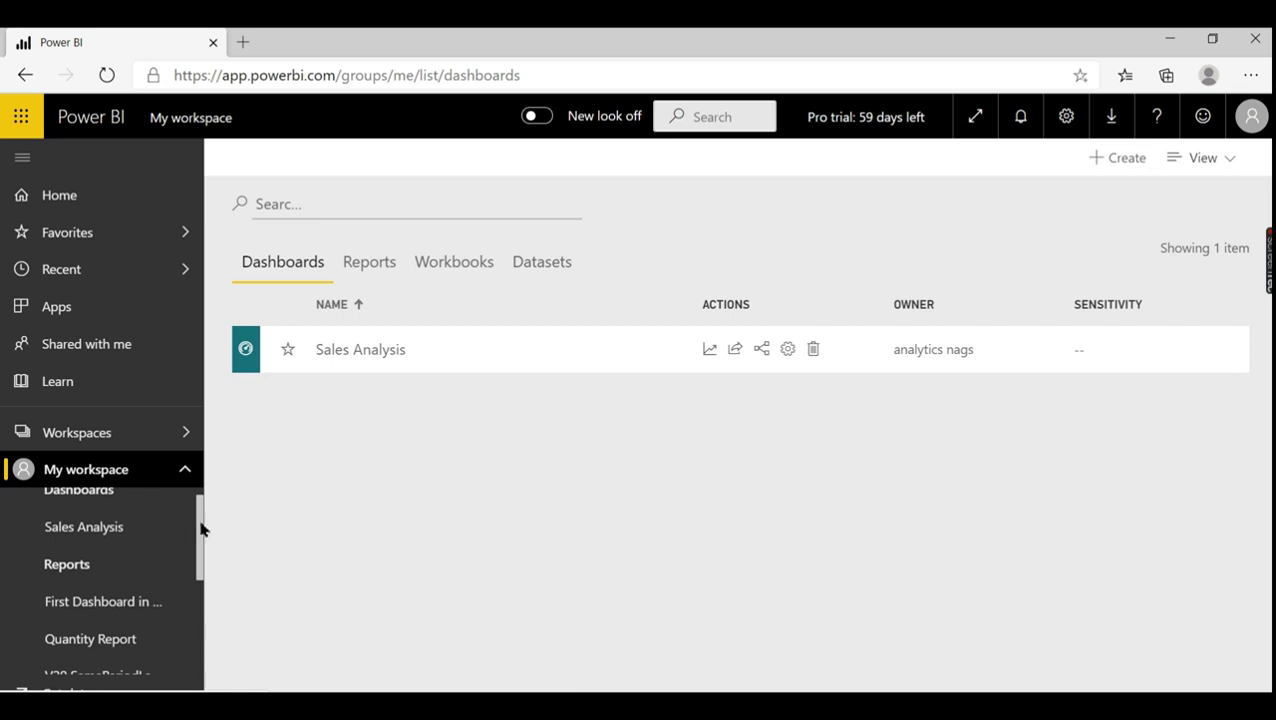
pyautogui.moveTo(200, 528); pyautogui.dragTo(205, 490)
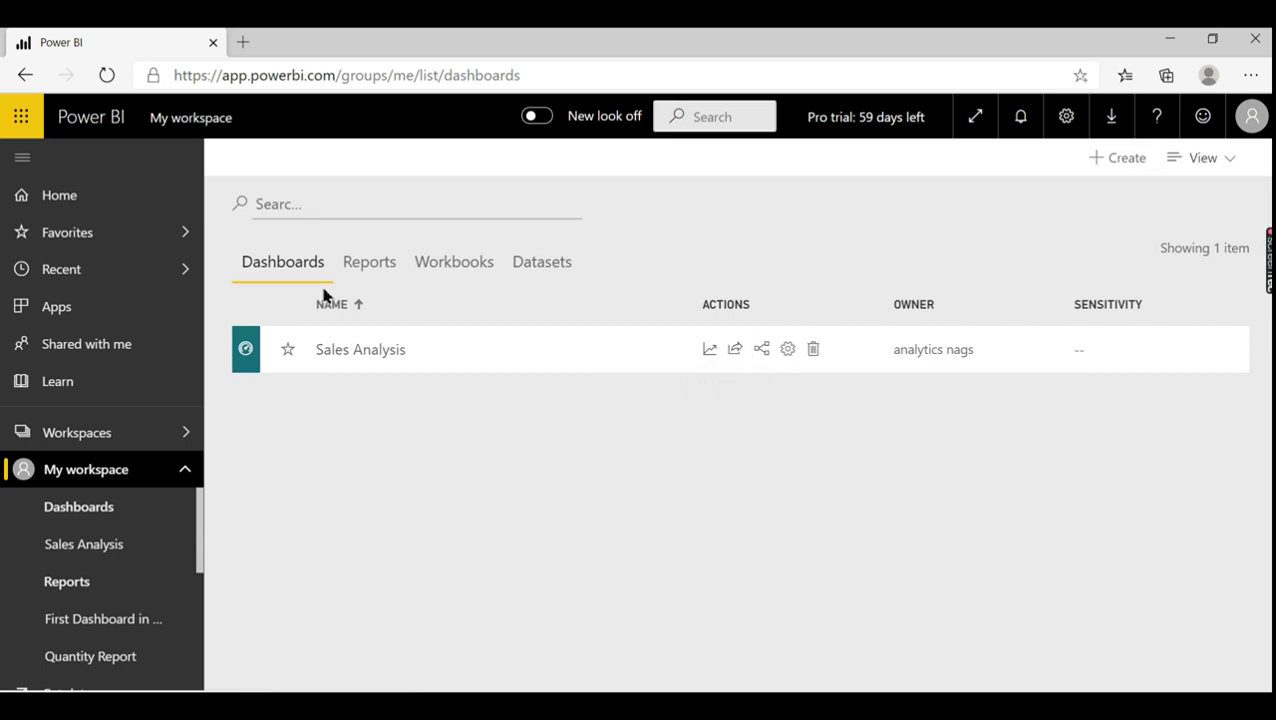
pyautogui.click(366, 266)
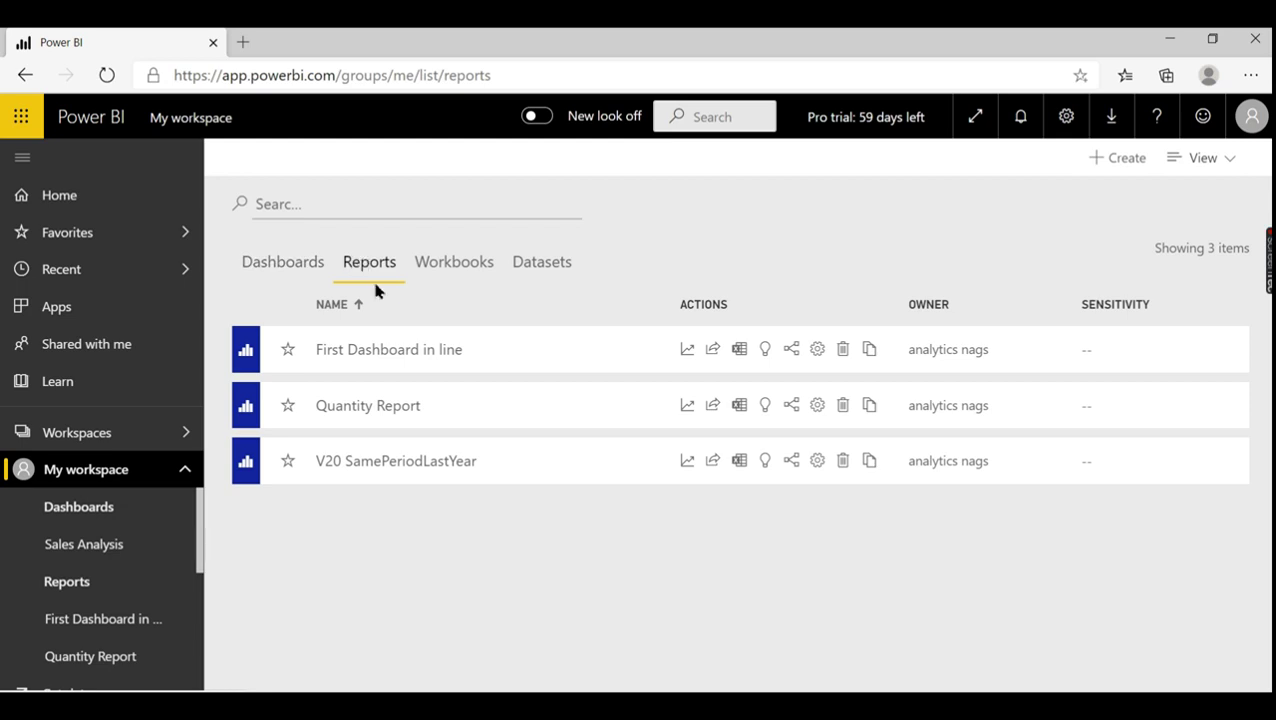
pyautogui.click(563, 273)
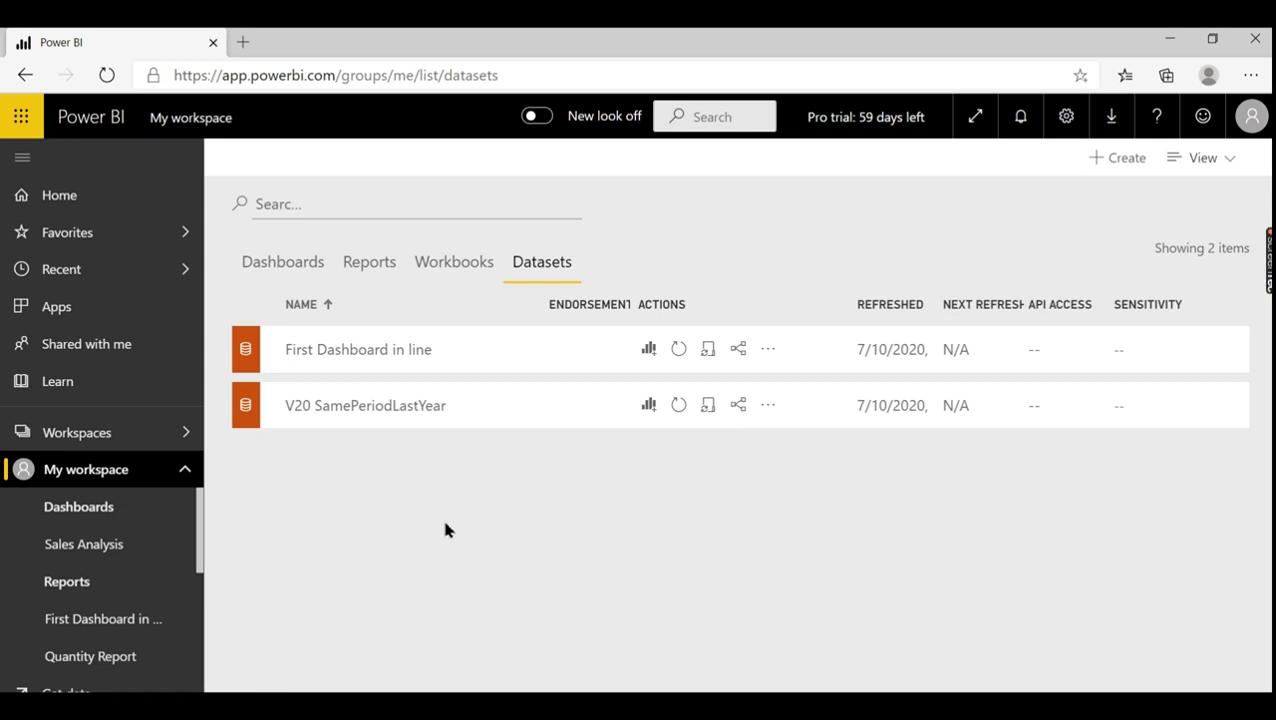
pyautogui.click(428, 276)
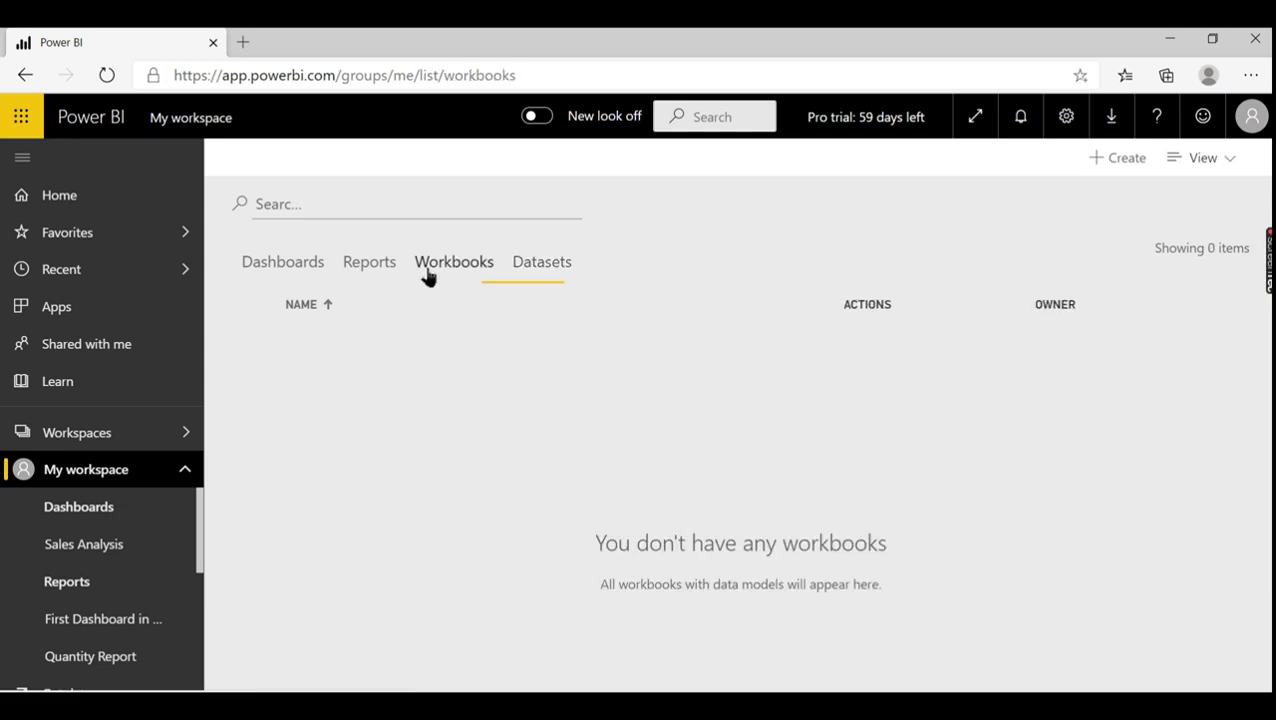
pyautogui.click(382, 272)
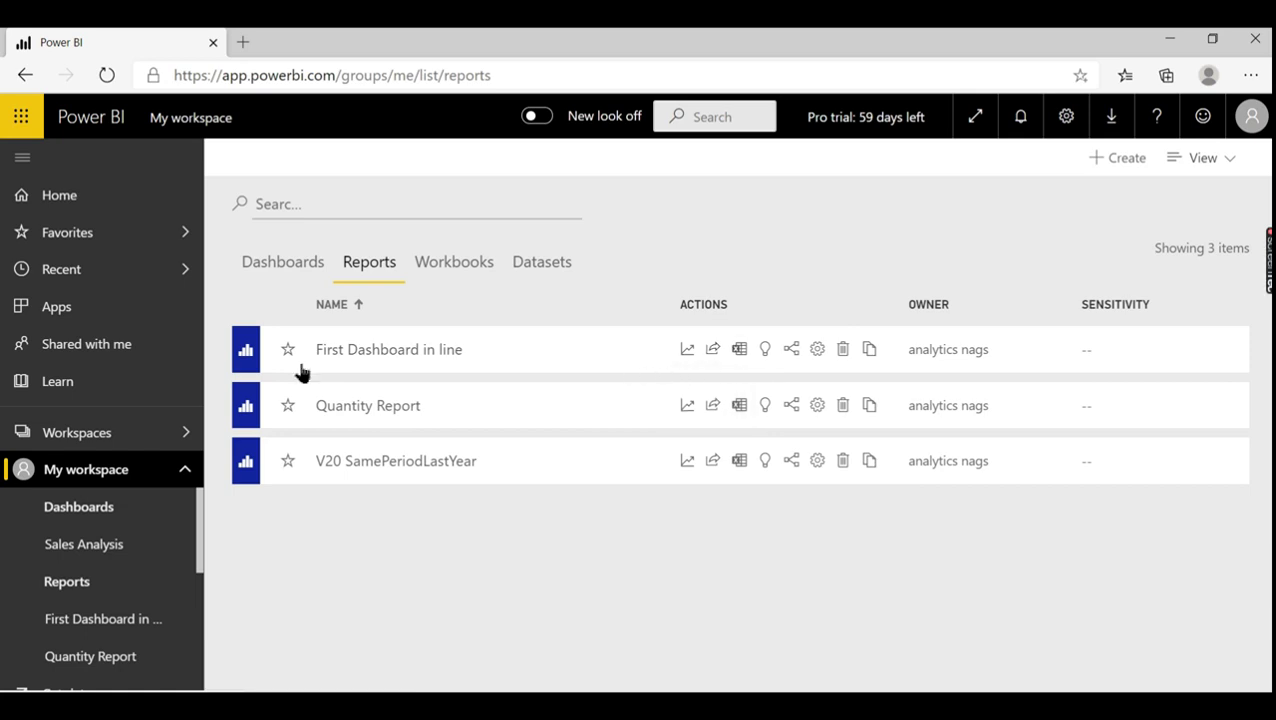
# Open First Dashboard in line and start sharing it, entering 'lak' as the recipient
pyautogui.click(421, 360)
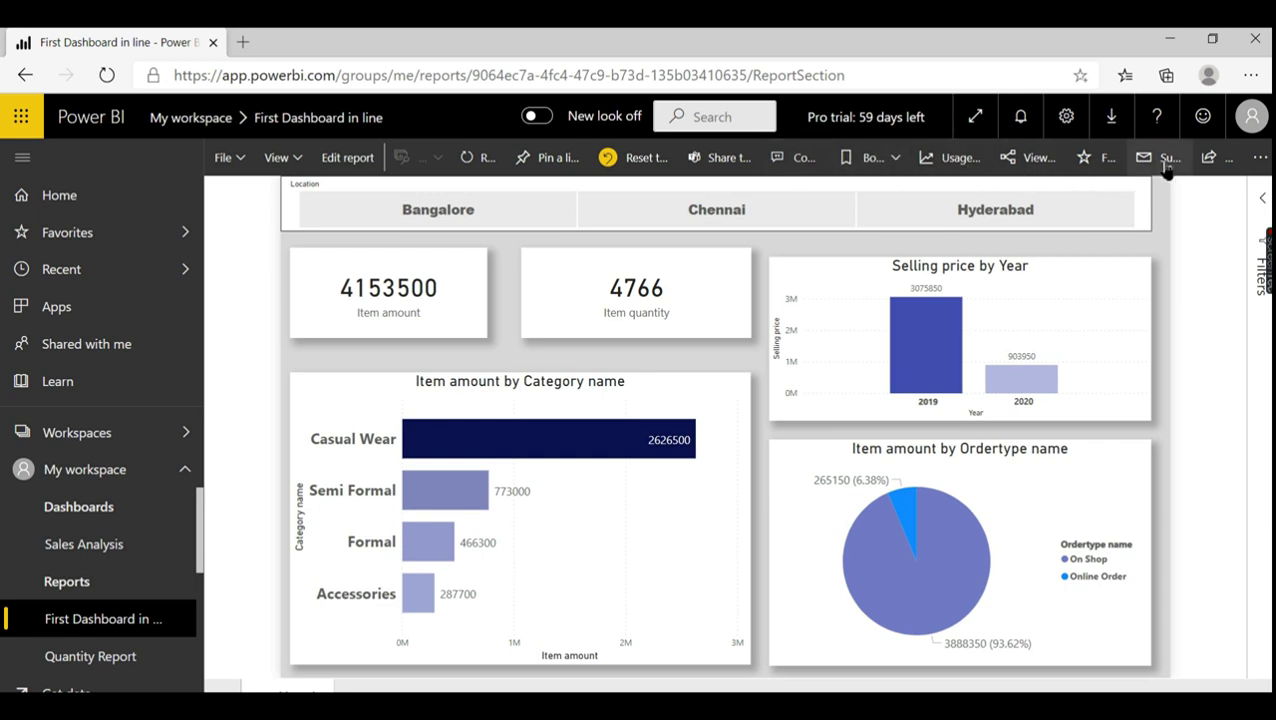
pyautogui.click(1208, 160)
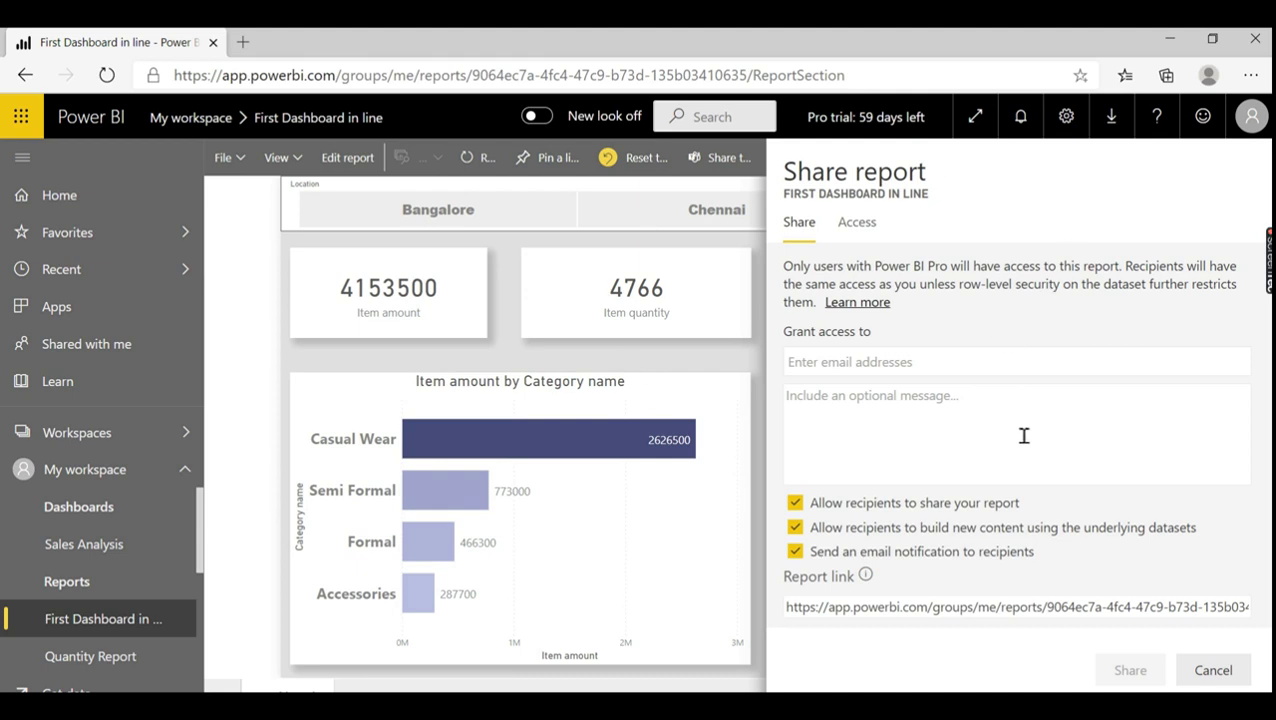
pyautogui.hotkey('ctrl', '+')
pyautogui.hotkey('ctrl', '+')
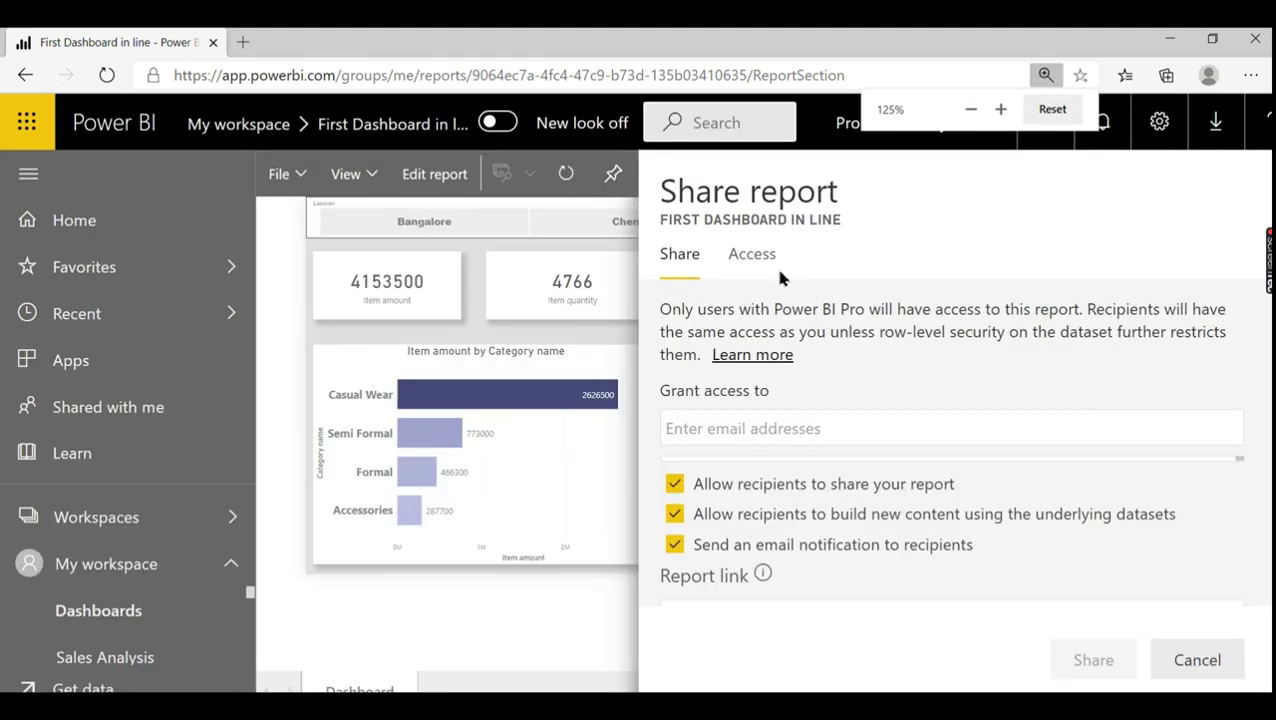
pyautogui.hotkey('ctrl', '-')
pyautogui.hotkey('ctrl', '-')
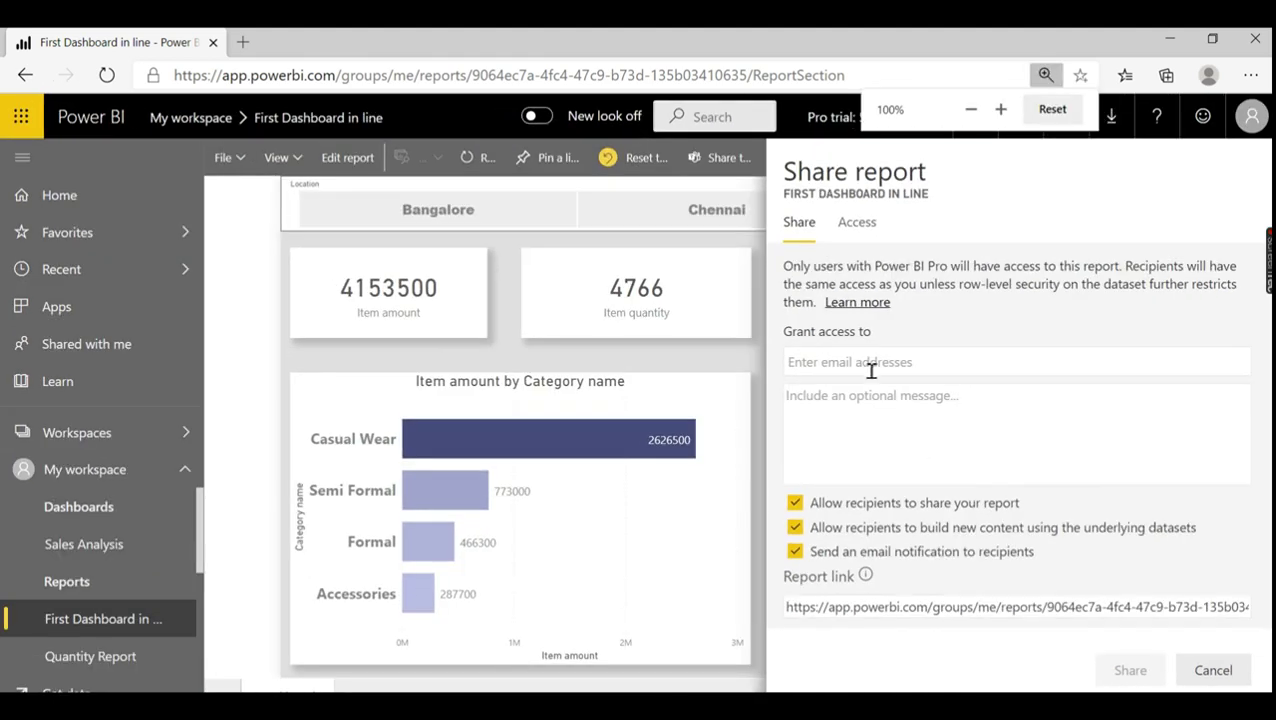
pyautogui.click(871, 368)
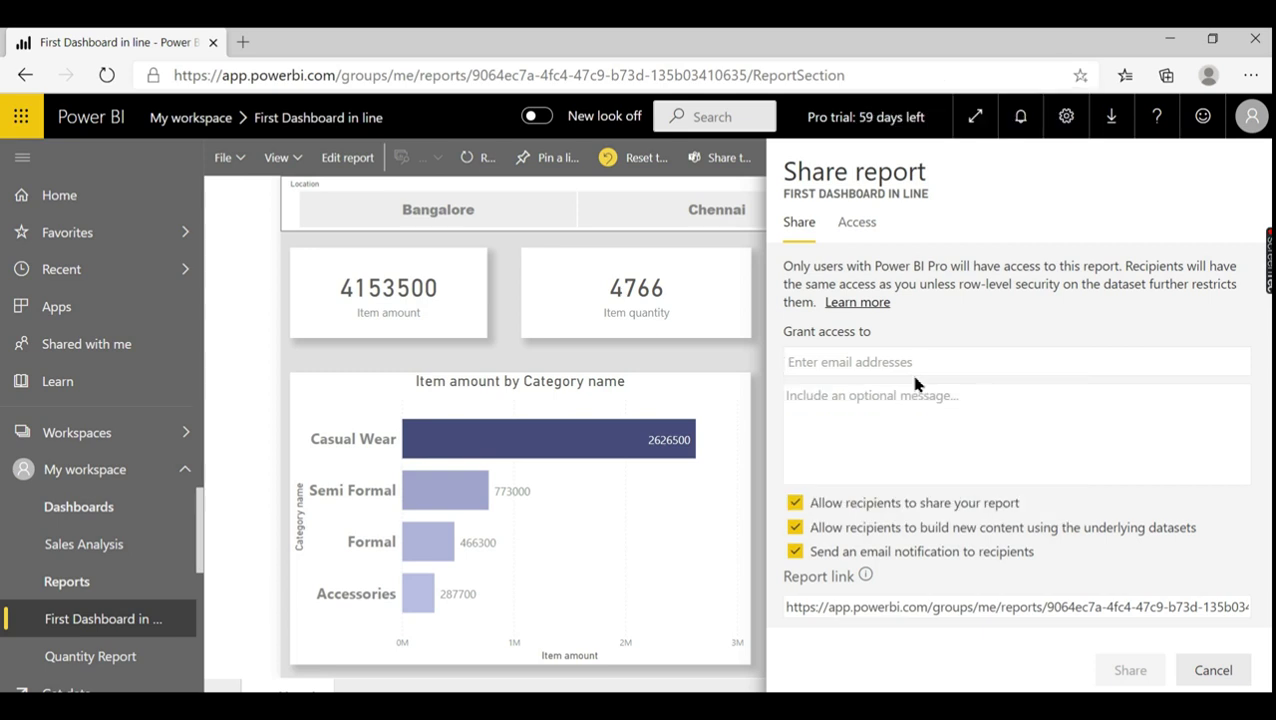
pyautogui.write('lak')
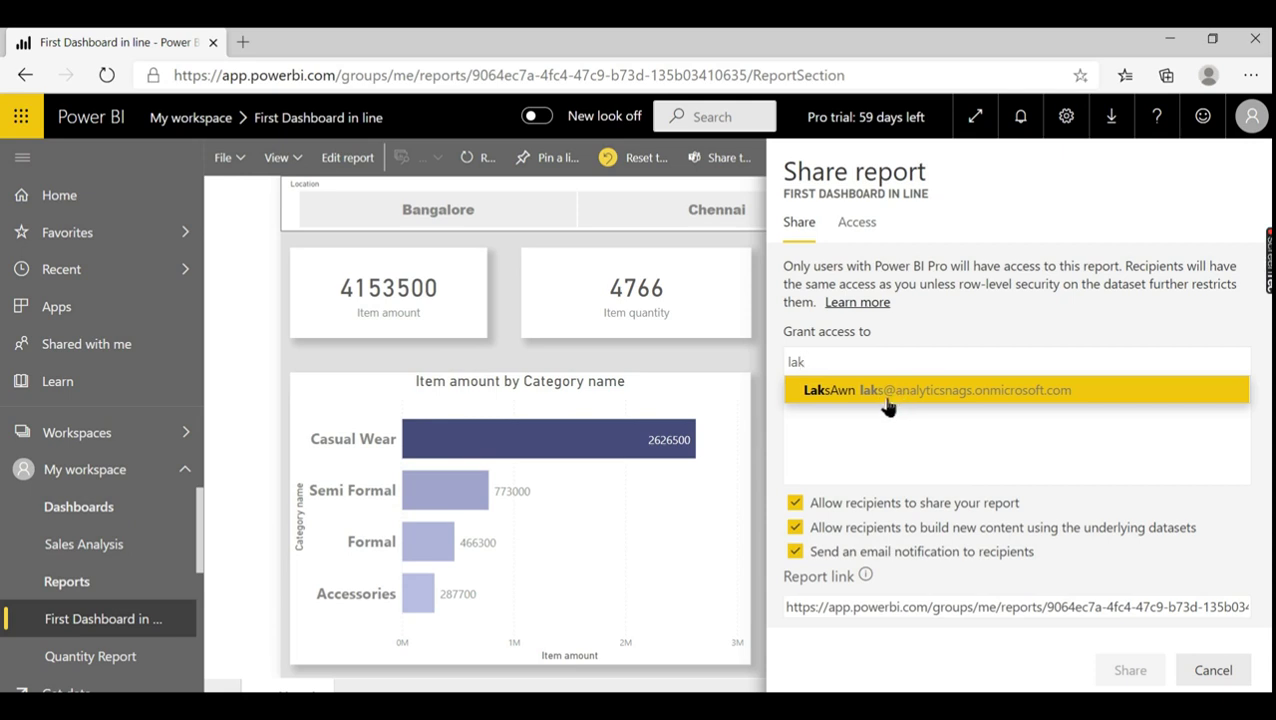
pyautogui.click(1003, 398)
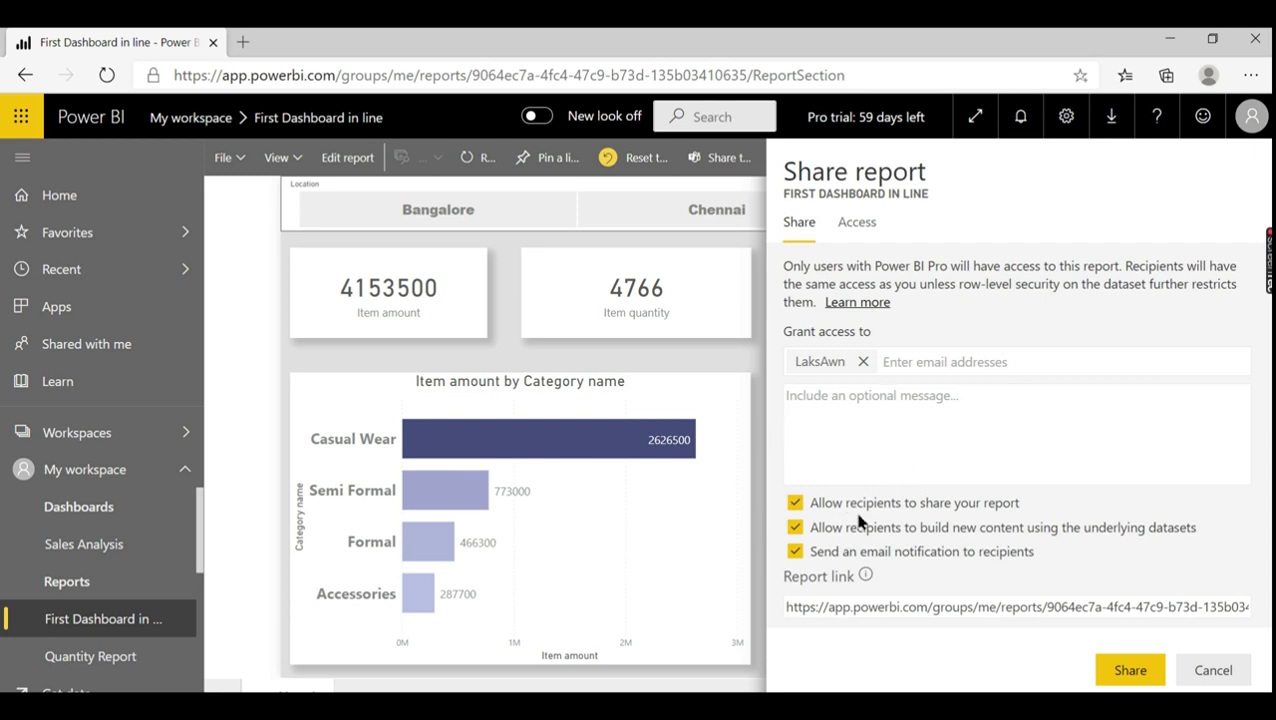
pyautogui.hotkey('ctrl', '+')
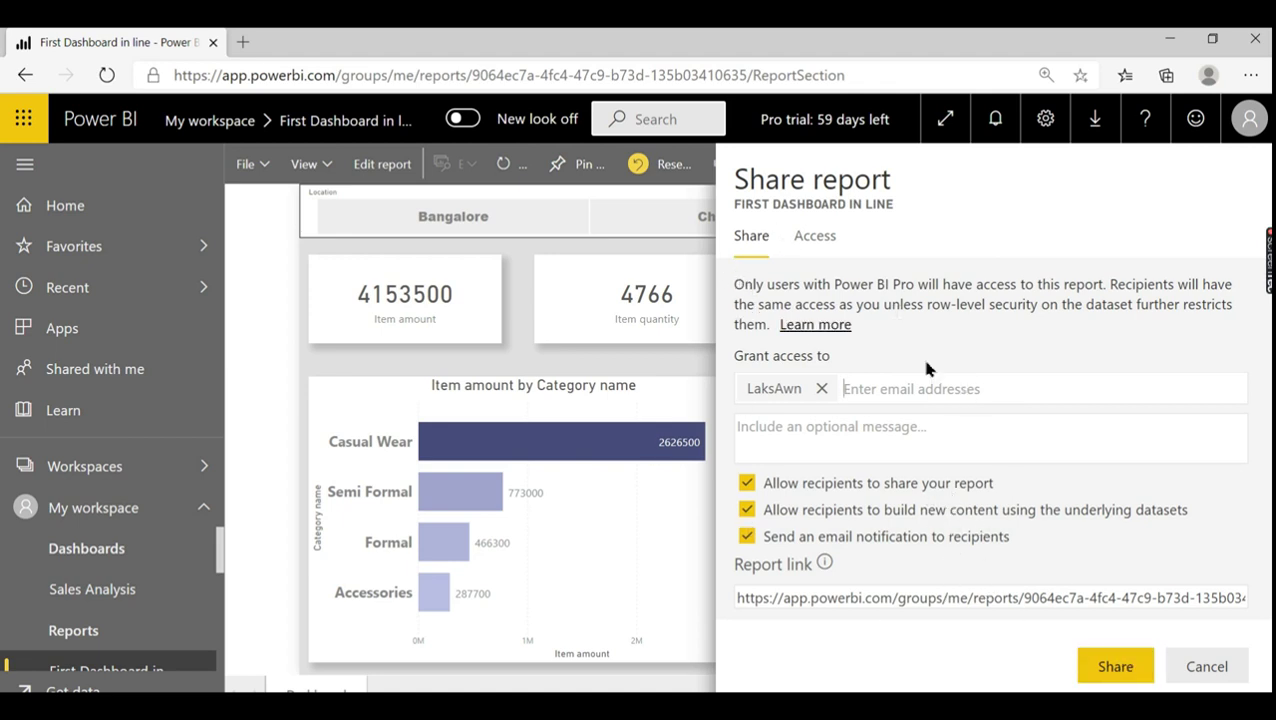
pyautogui.click(1100, 676)
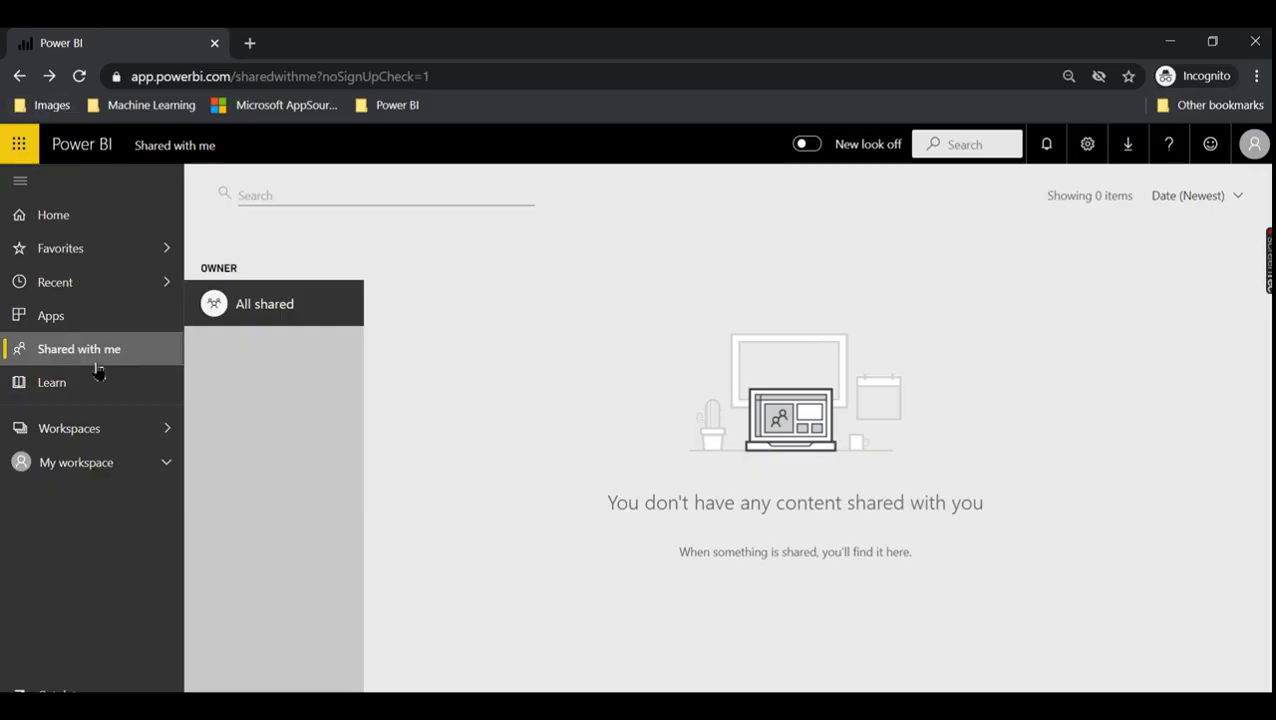
# Browse the Workspaces flyout and expand My workspace's contents
pyautogui.click(106, 430)
pyautogui.click(110, 470)
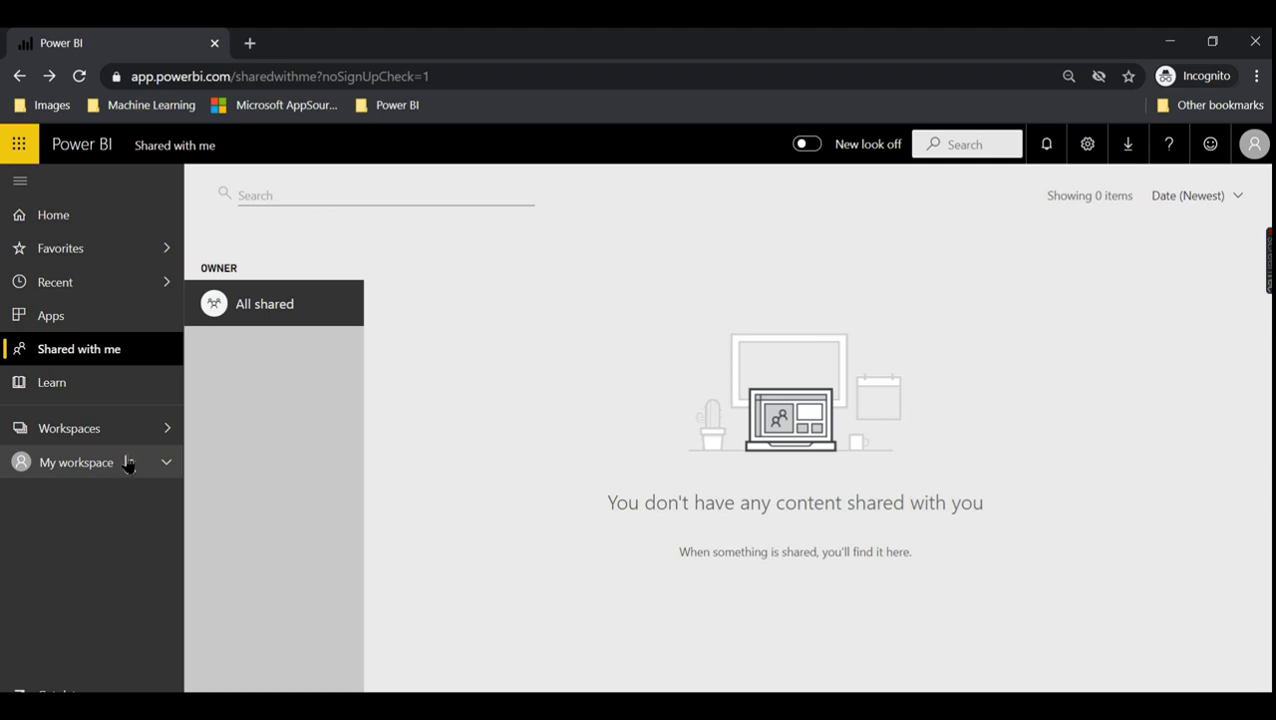
pyautogui.click(128, 436)
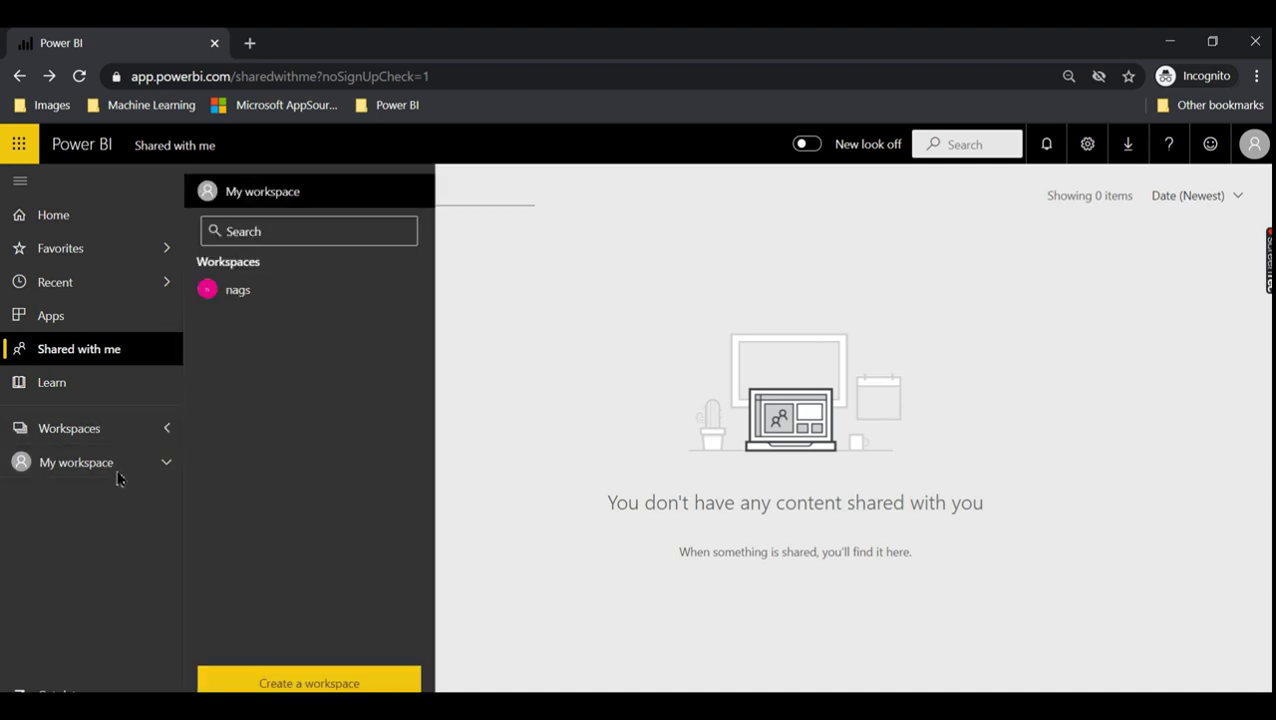
pyautogui.click(166, 466)
pyautogui.scroll(-1, 100, 540)
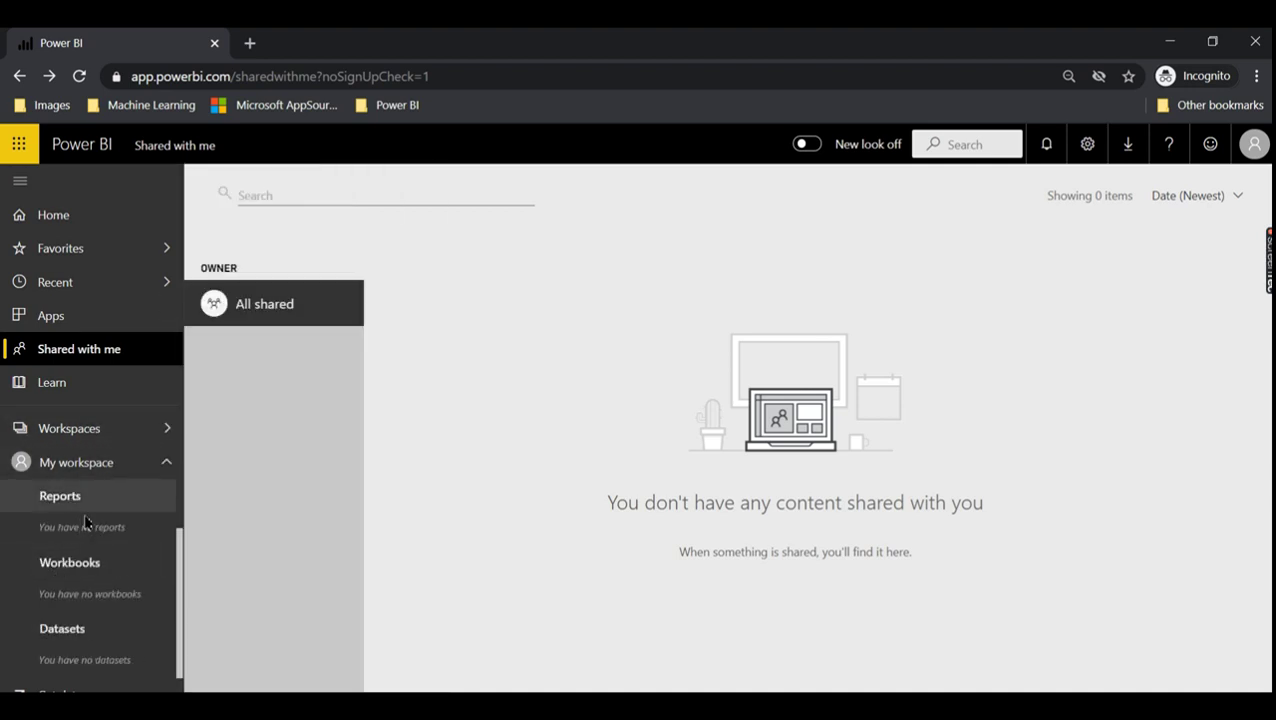
pyautogui.scroll(1, 86, 565)
pyautogui.scroll(-1, 92, 578)
pyautogui.scroll(1, 88, 518)
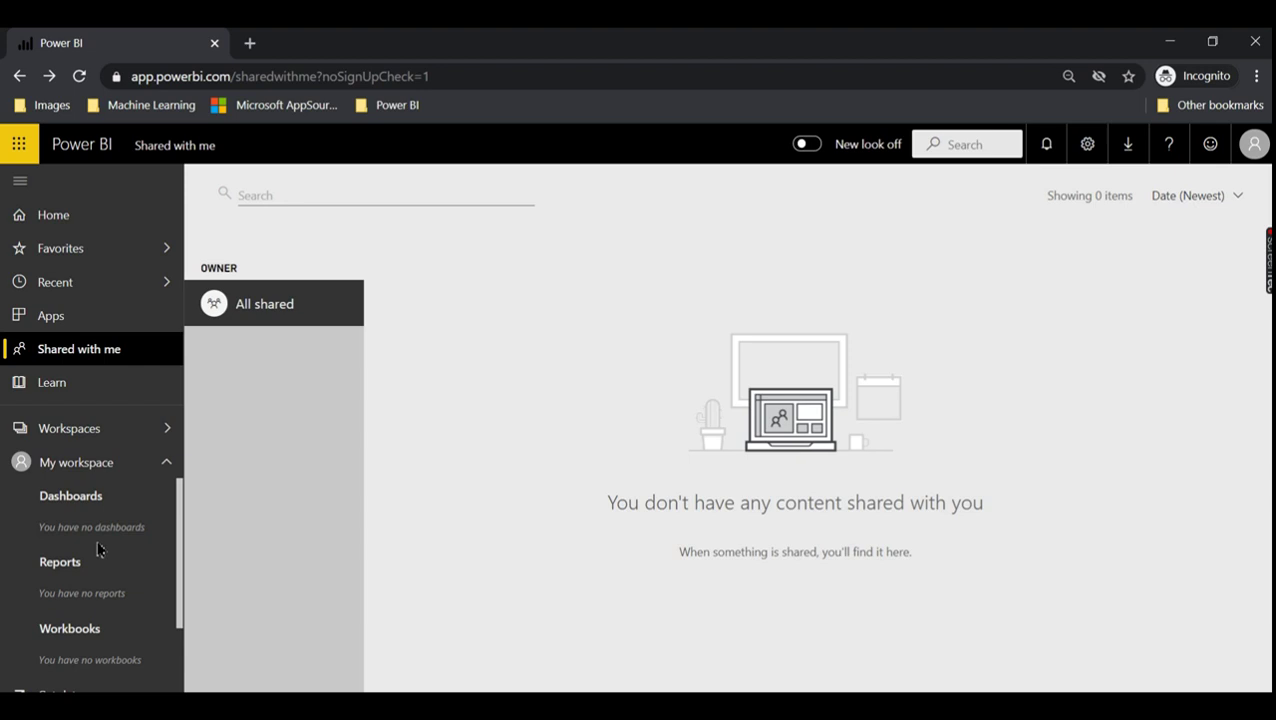
# Reload the second user's Shared with me page so First Dashboard in line appears
pyautogui.hotkey('ctrl', '+')
pyautogui.hotkey('ctrl', '+')
pyautogui.hotkey('ctrl', '-')
pyautogui.hotkey('ctrl', '-')
pyautogui.hotkey('ctrl', '-')
pyautogui.hotkey('ctrl', '-')
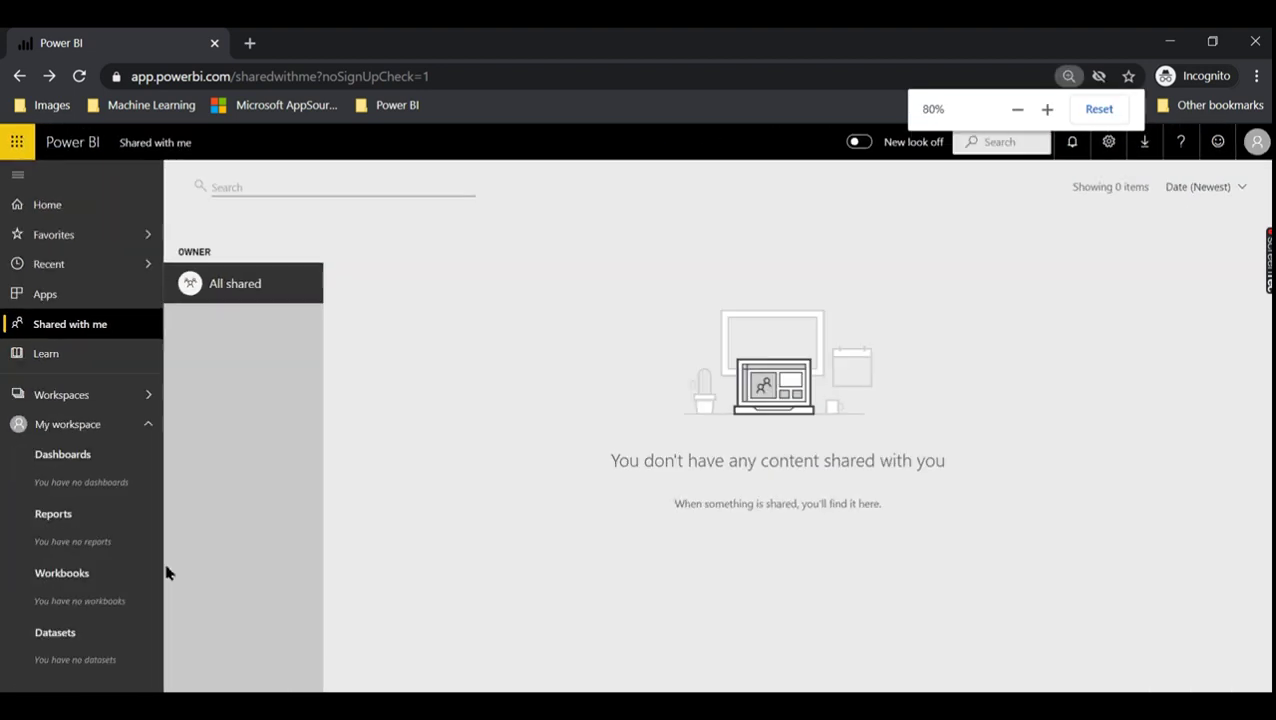
pyautogui.click(476, 75)
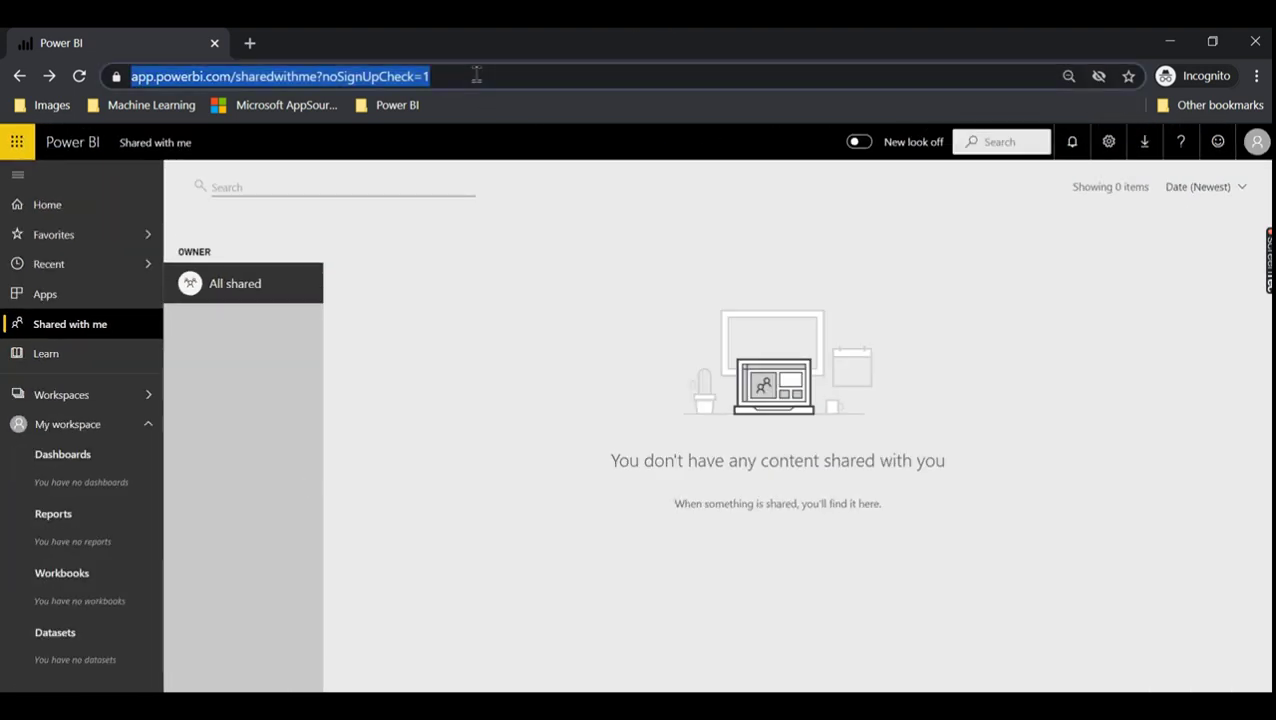
pyautogui.press('Return')
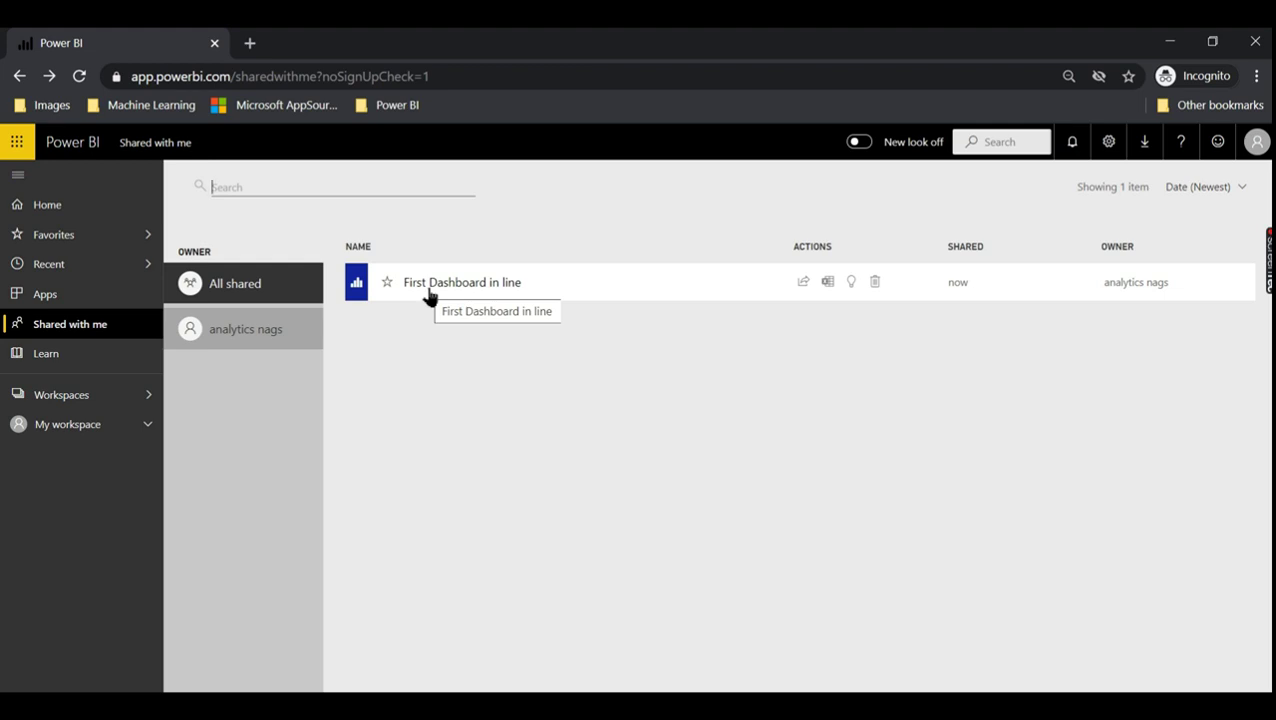
# As the second user, open the shared First Dashboard in line, triggering the Upgrade to Pro prompt
pyautogui.click(1260, 144)
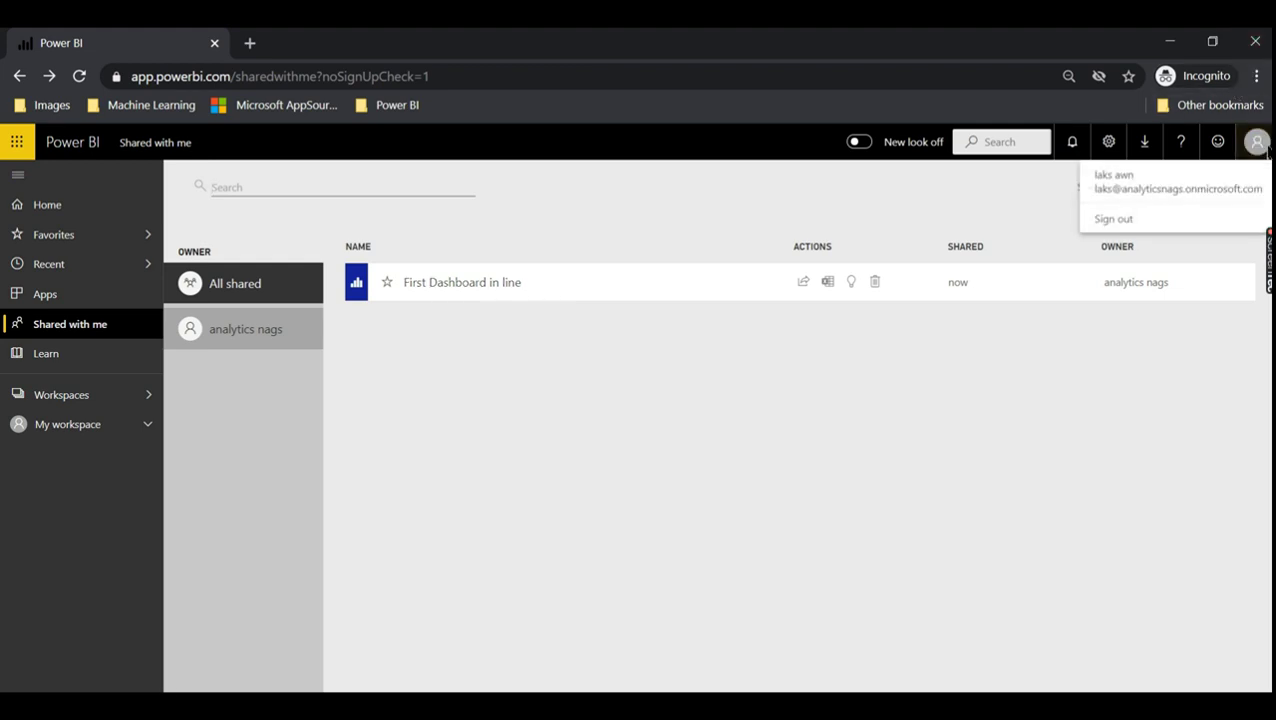
pyautogui.hotkey('ctrl', '+')
pyautogui.hotkey('ctrl', '+')
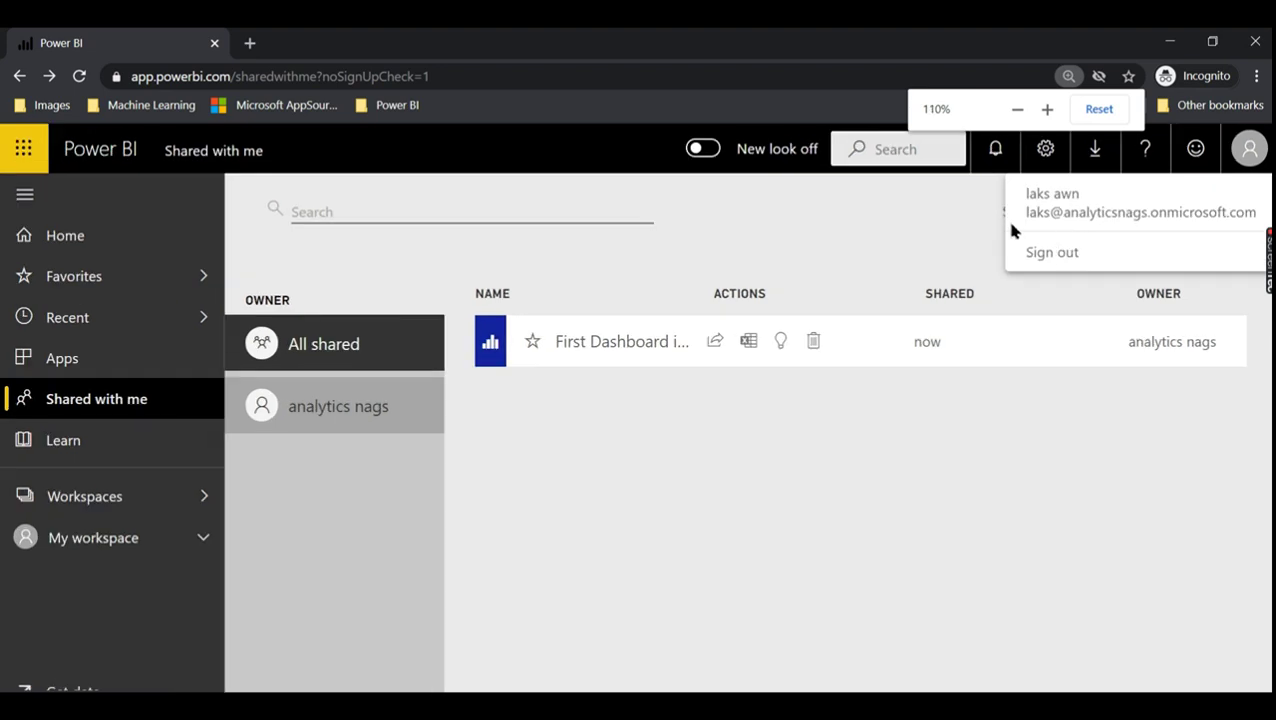
pyautogui.hotkey('ctrl', '-')
pyautogui.hotkey('ctrl', '-')
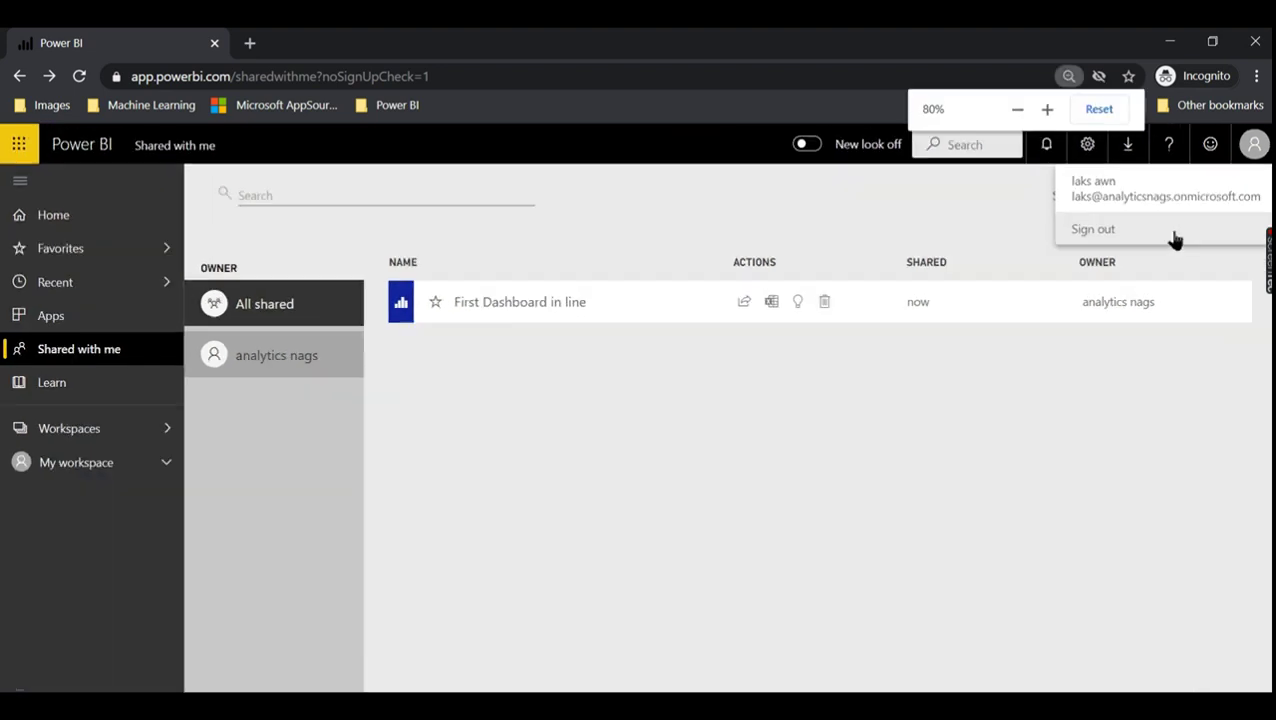
pyautogui.hotkey('ctrl', '-')
pyautogui.hotkey('ctrl', '+')
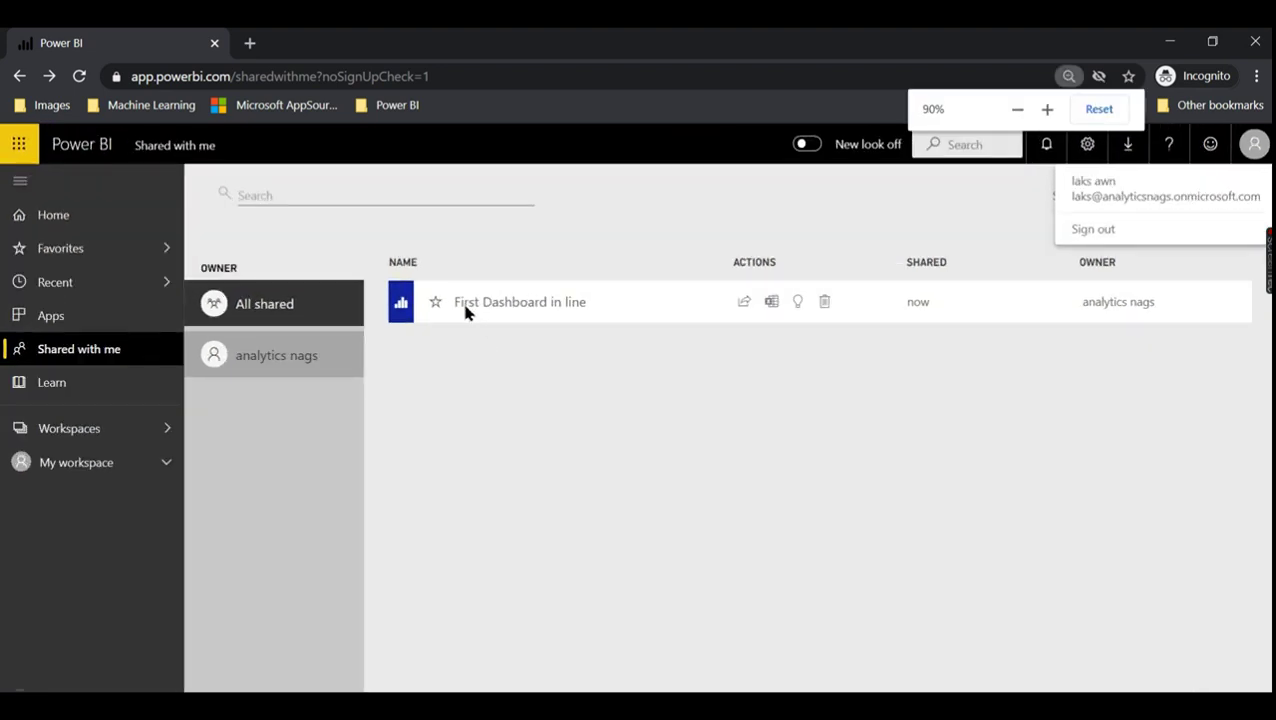
pyautogui.click(443, 300)
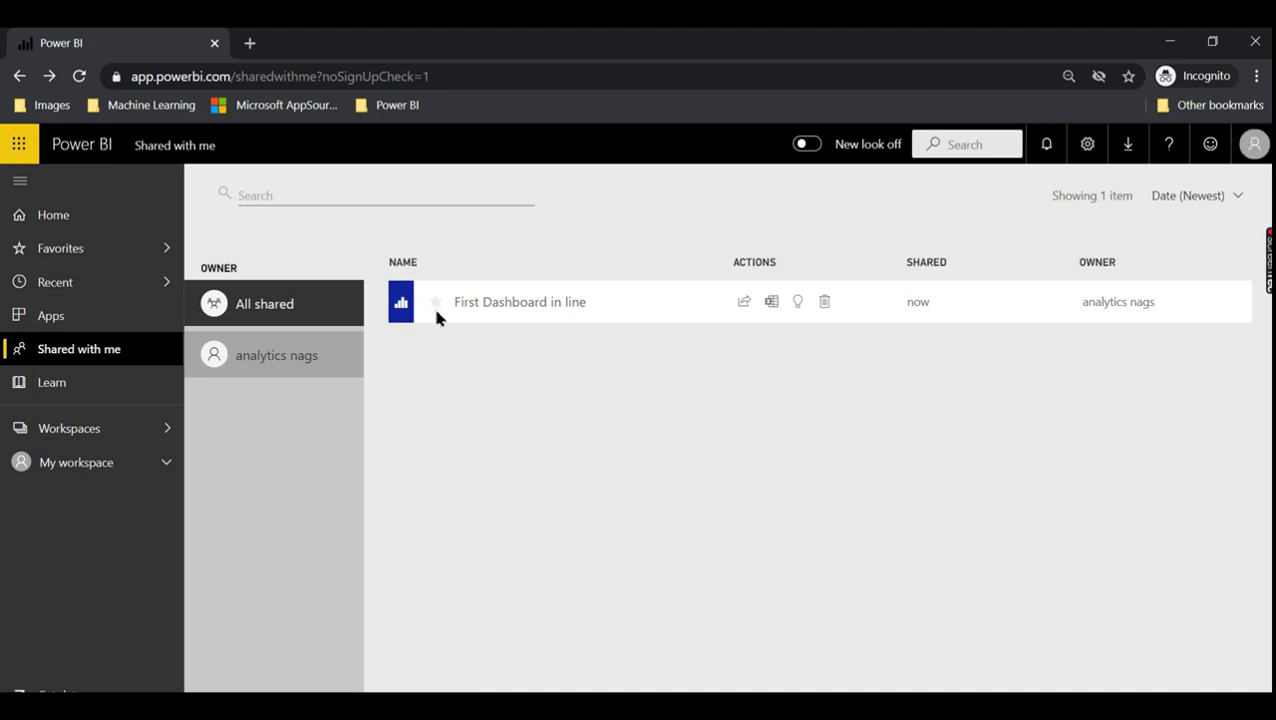
pyautogui.click(514, 304)
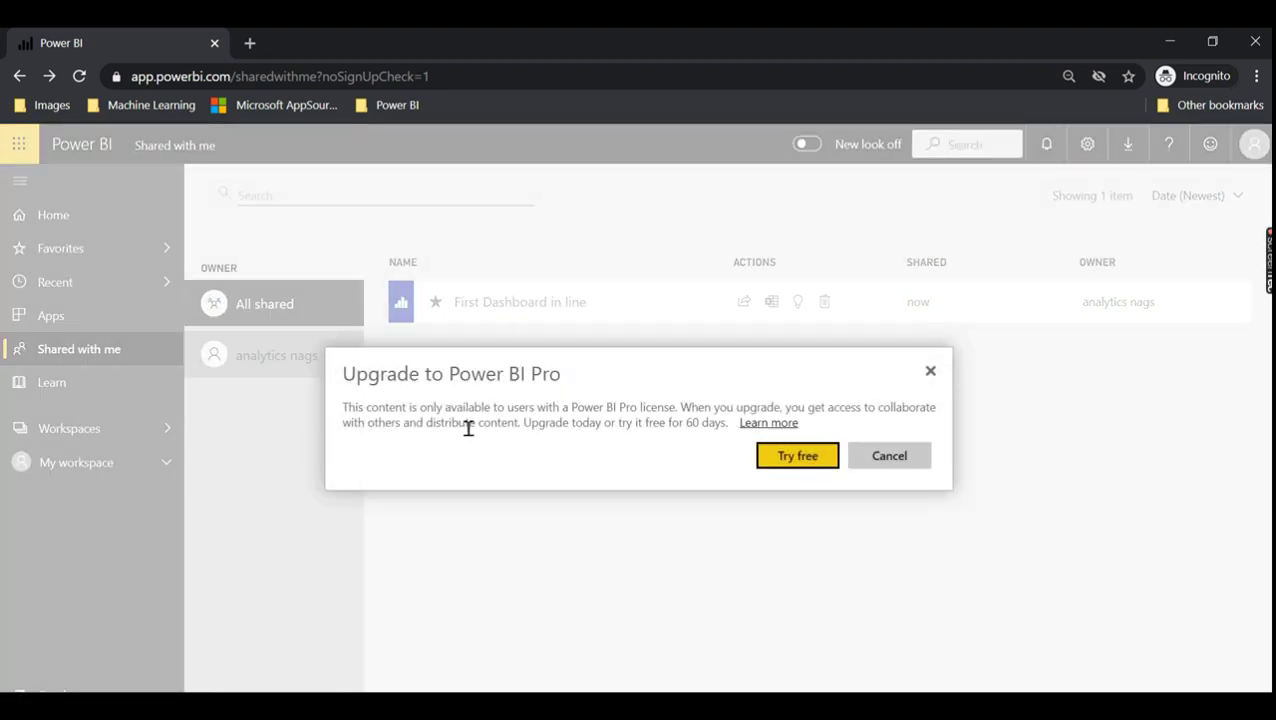
pyautogui.hotkey('ctrl', '+')
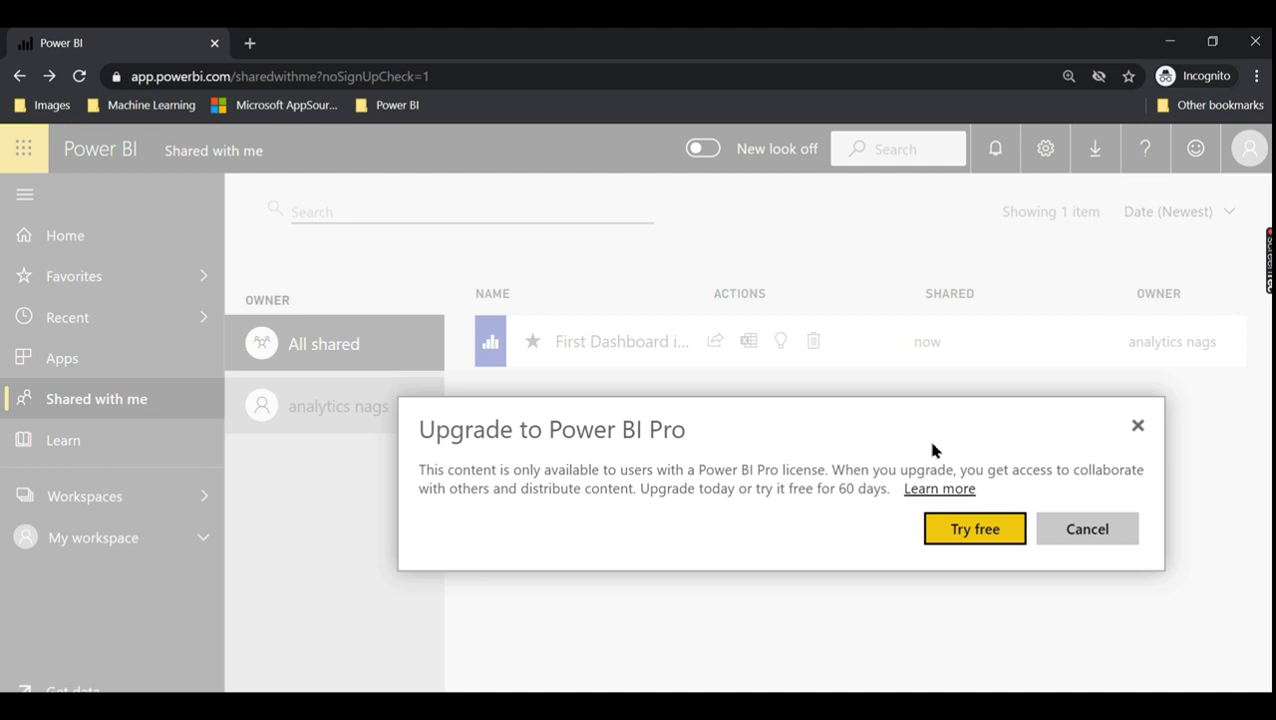
# Accept Try free, start the 60-day Pro trial and acknowledge the confirmation
pyautogui.click(970, 528)
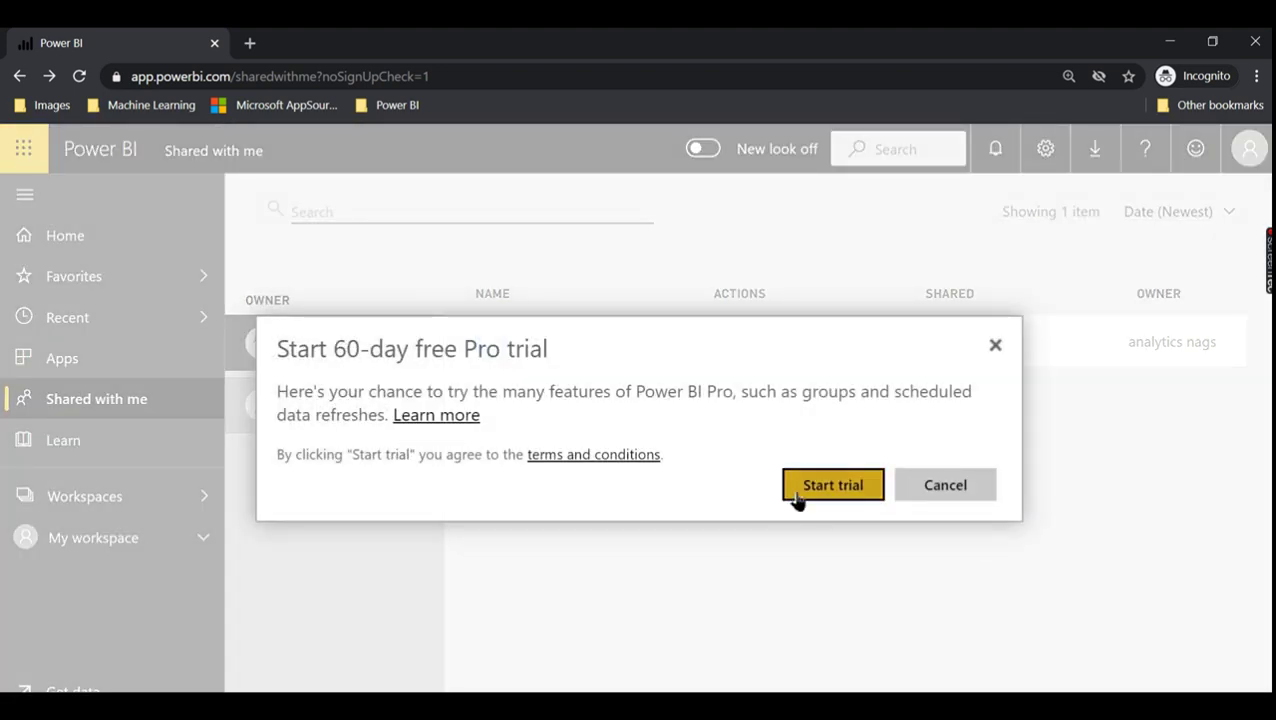
pyautogui.click(809, 492)
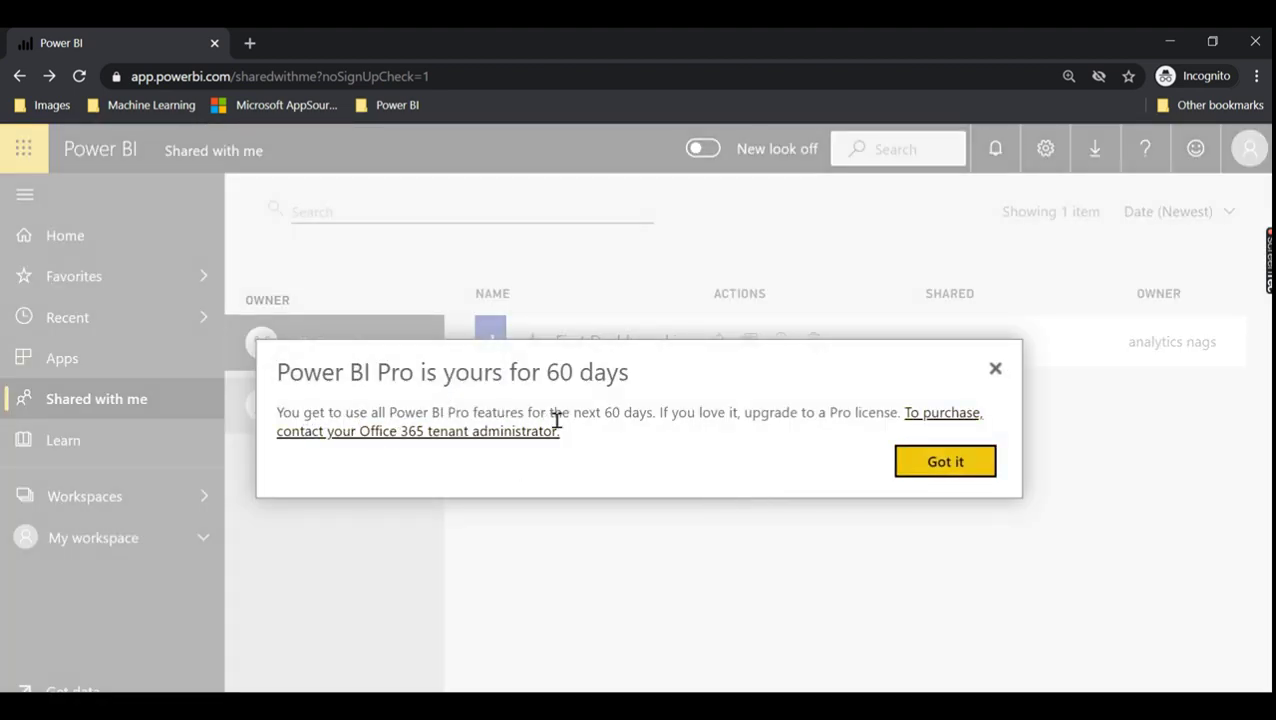
pyautogui.click(984, 468)
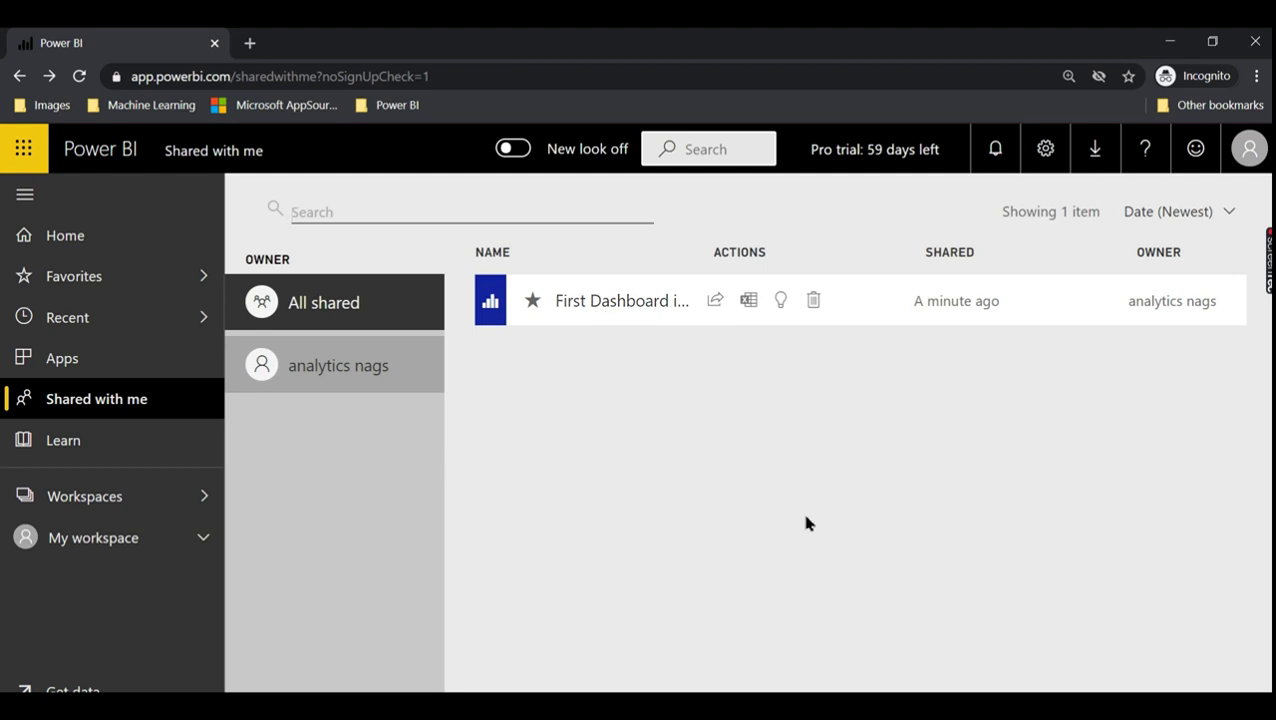
# Filter Shared with me to analytics nags and open First Dashboard in line
pyautogui.click(318, 385)
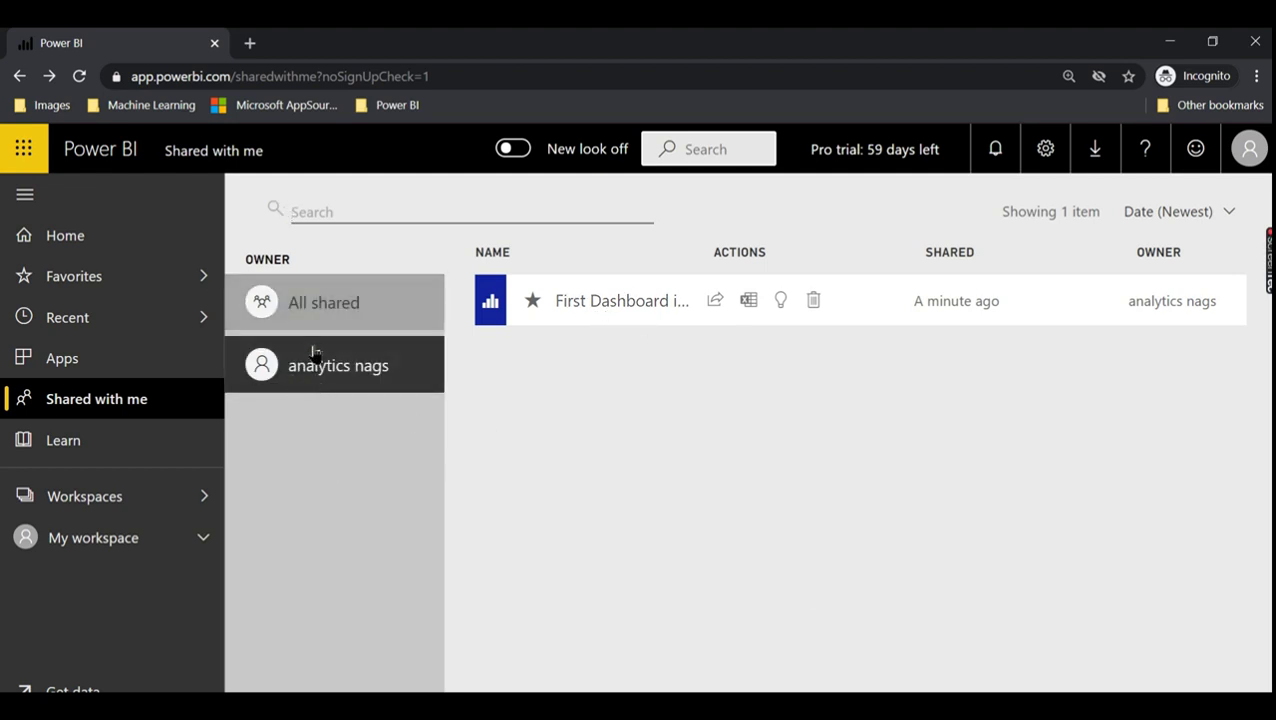
pyautogui.click(553, 301)
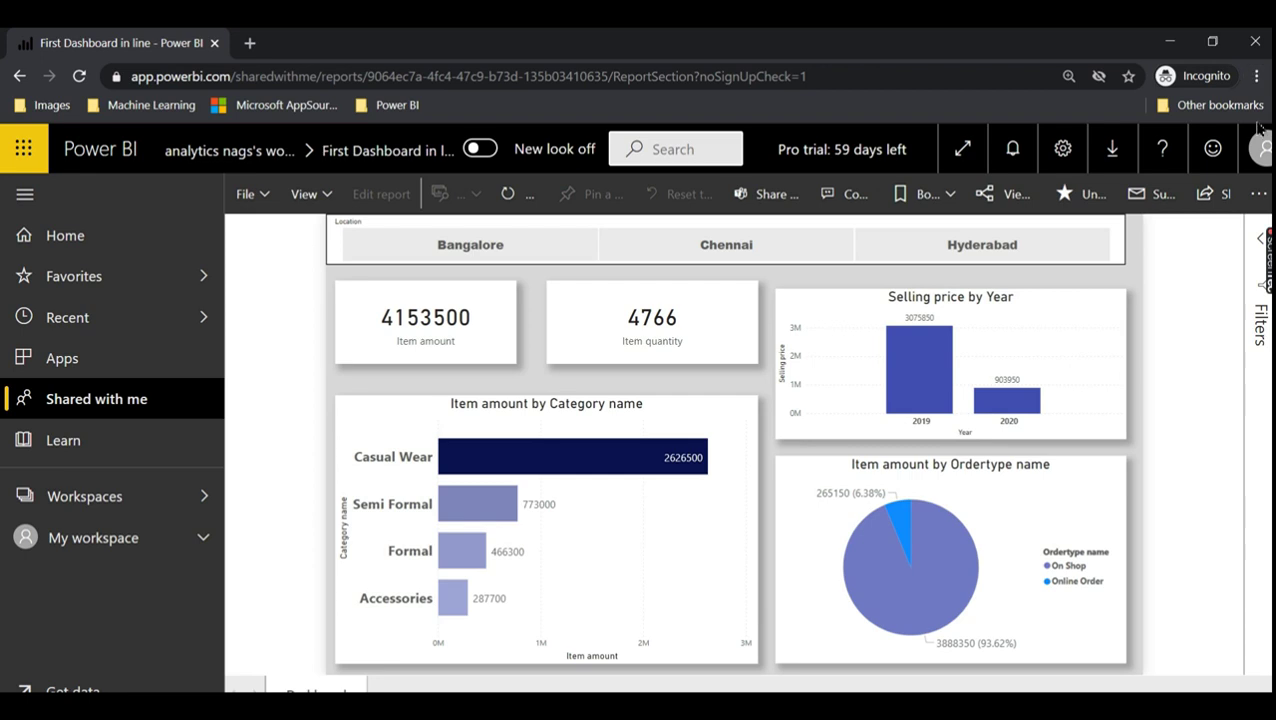
pyautogui.click(1256, 158)
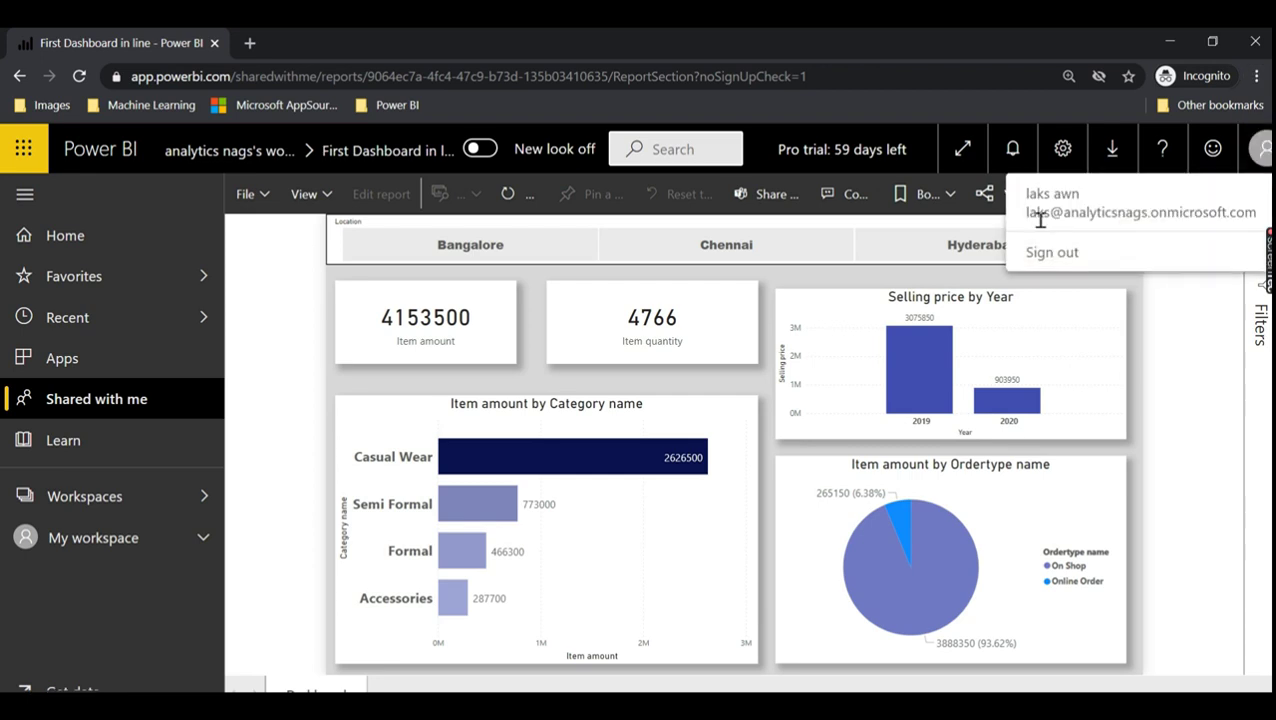
pyautogui.click(1177, 399)
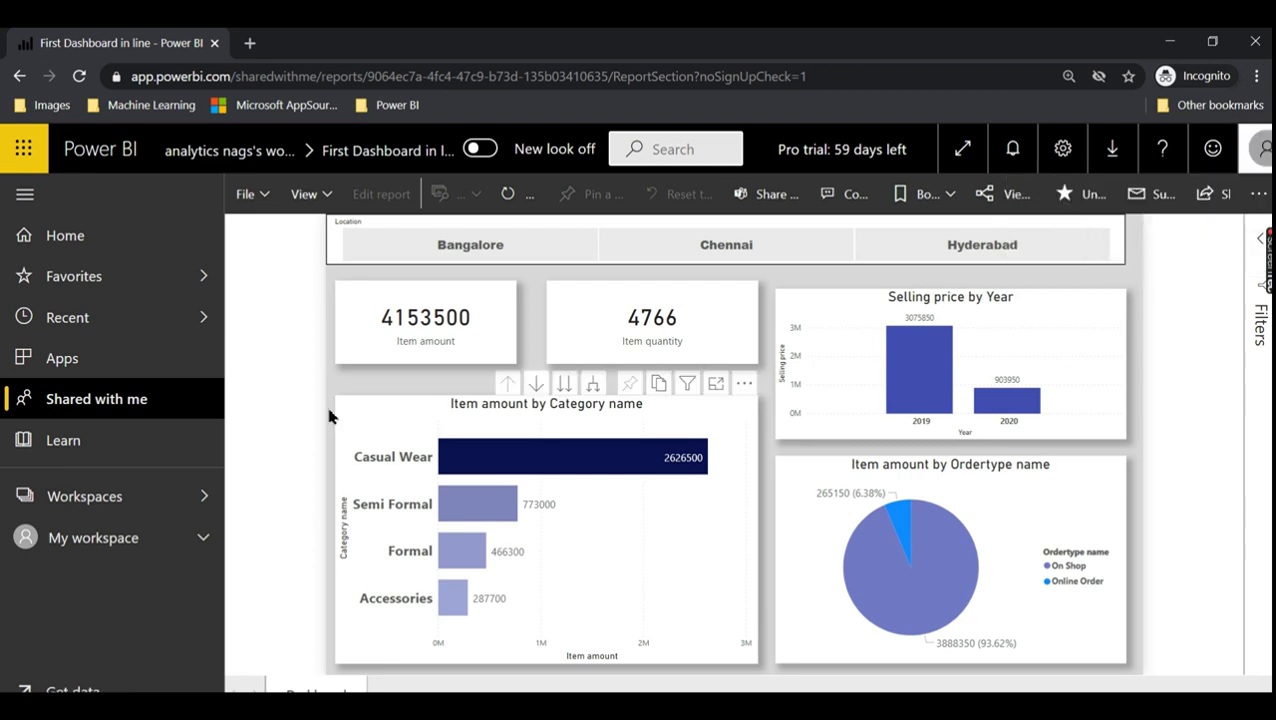
pyautogui.moveTo(919, 368)
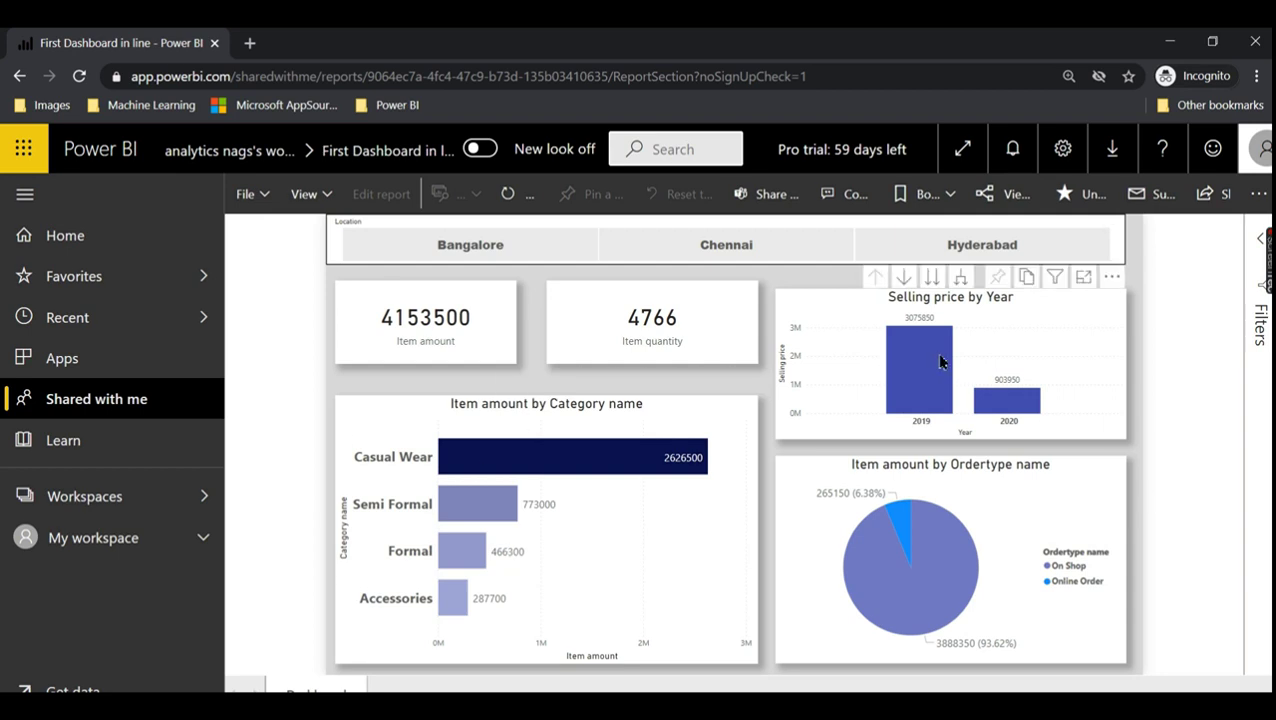
# Cross-filter the report by 2019, Casual Wear, and Bangalore, Chennai and Hyderabad locations
pyautogui.click(940, 365)
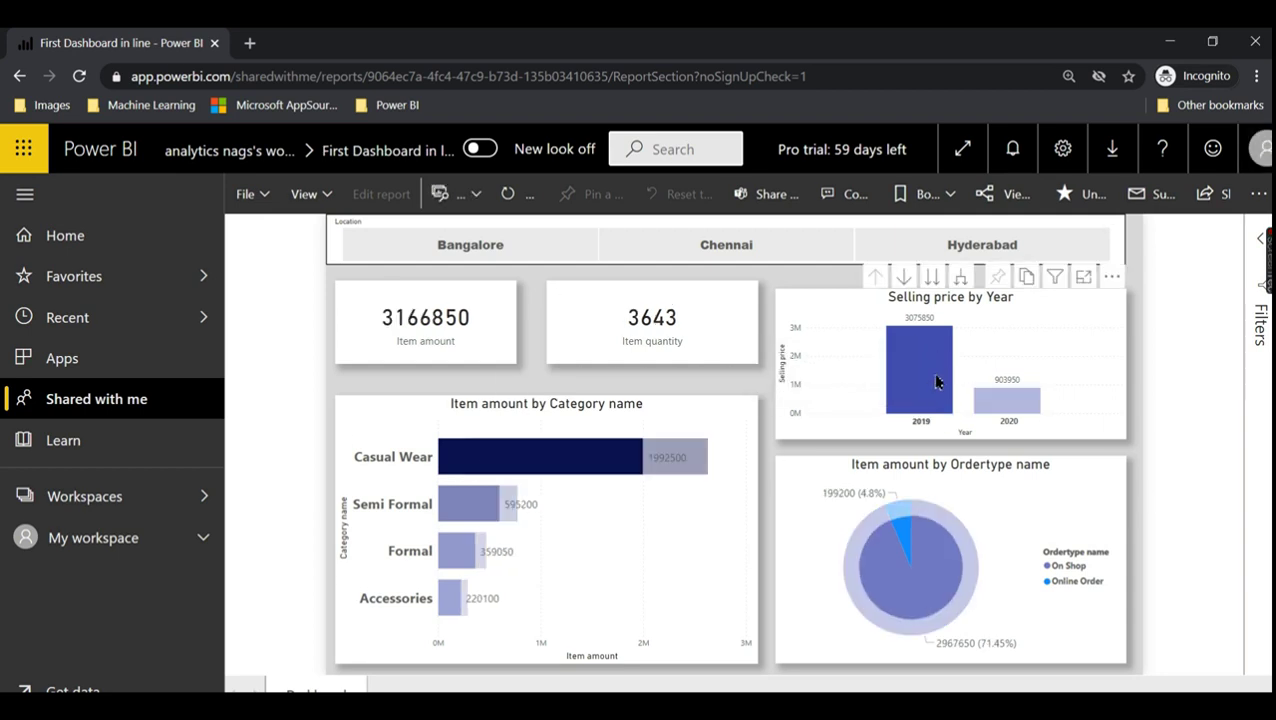
pyautogui.click(938, 380)
pyautogui.click(942, 572)
pyautogui.click(604, 462)
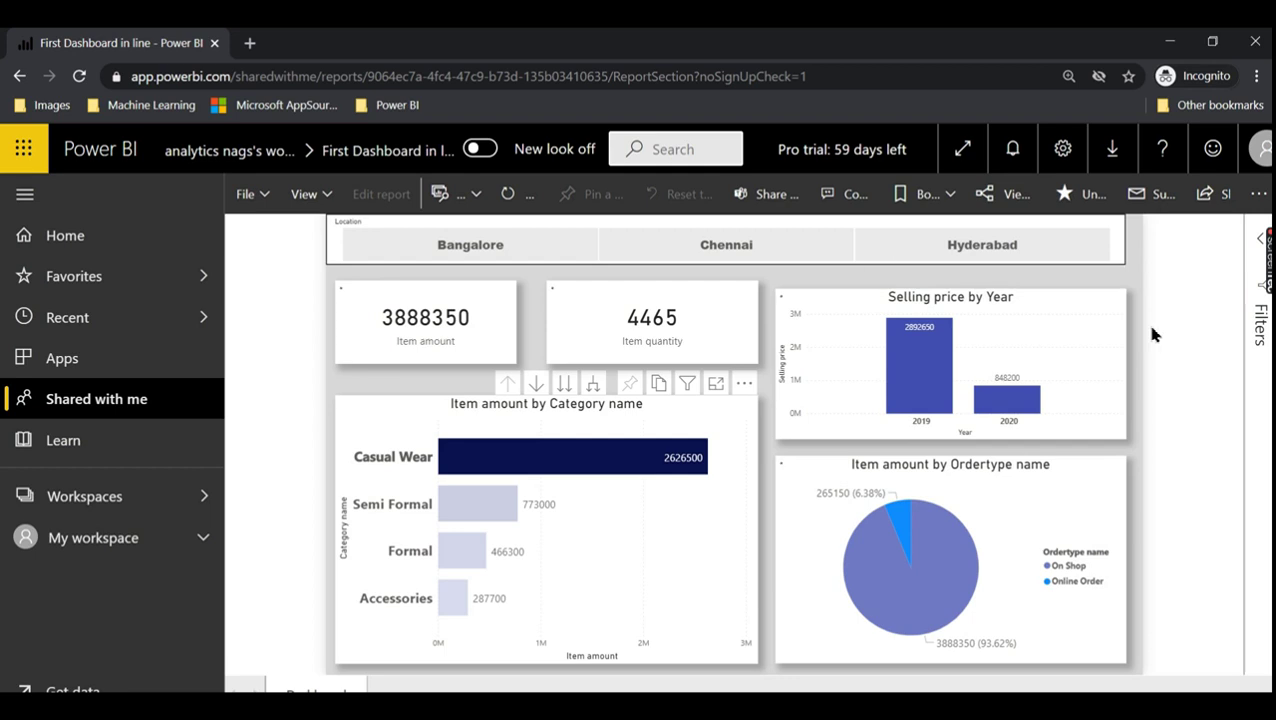
pyautogui.click(1260, 242)
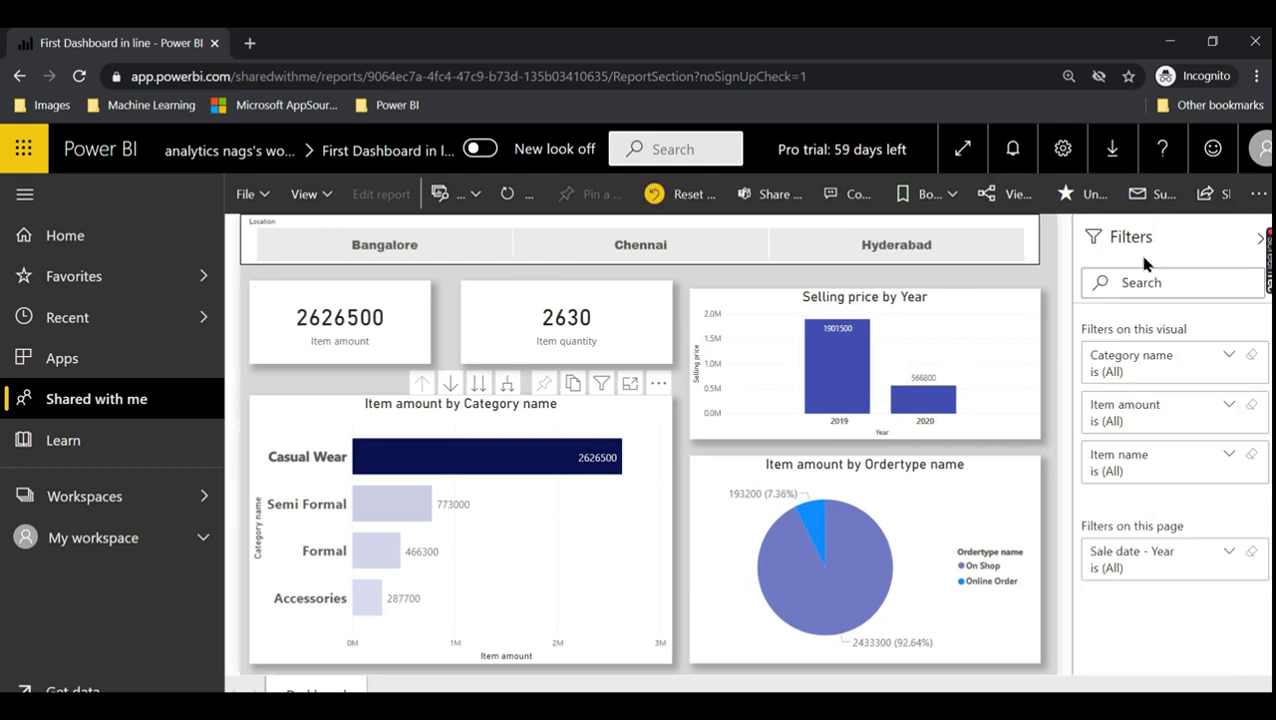
pyautogui.click(1258, 240)
pyautogui.click(482, 244)
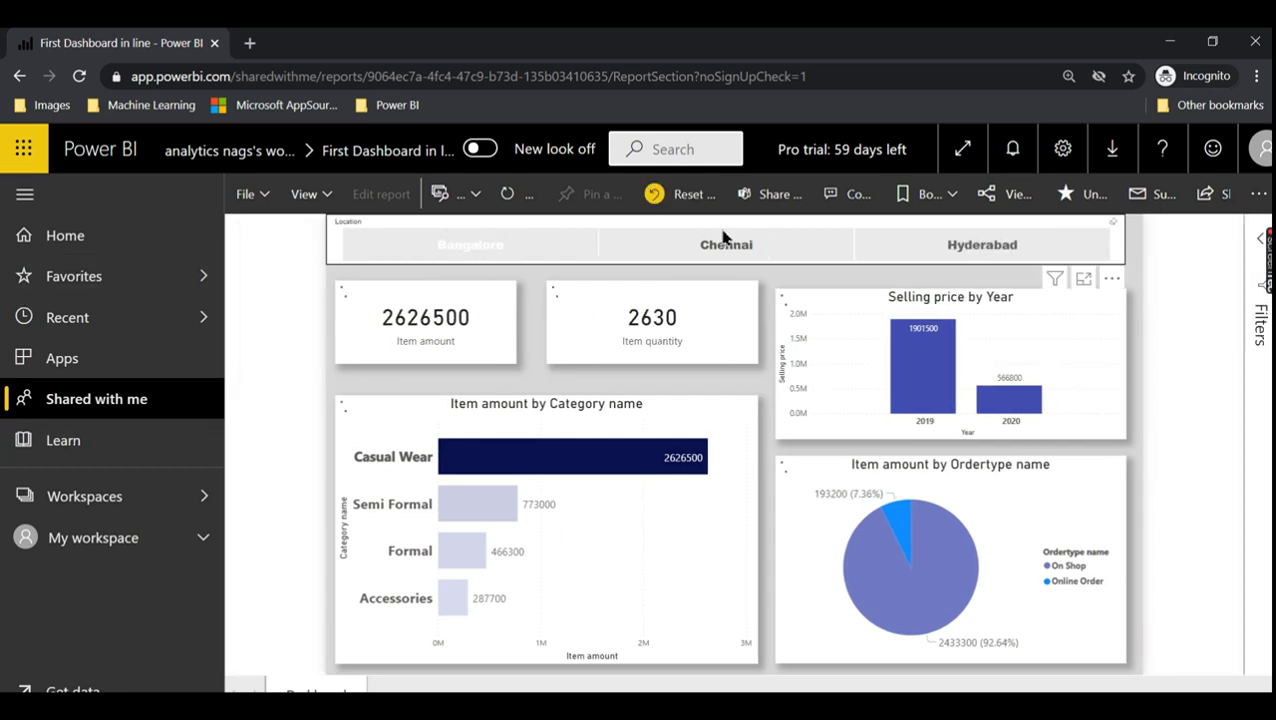
pyautogui.click(790, 246)
pyautogui.click(990, 246)
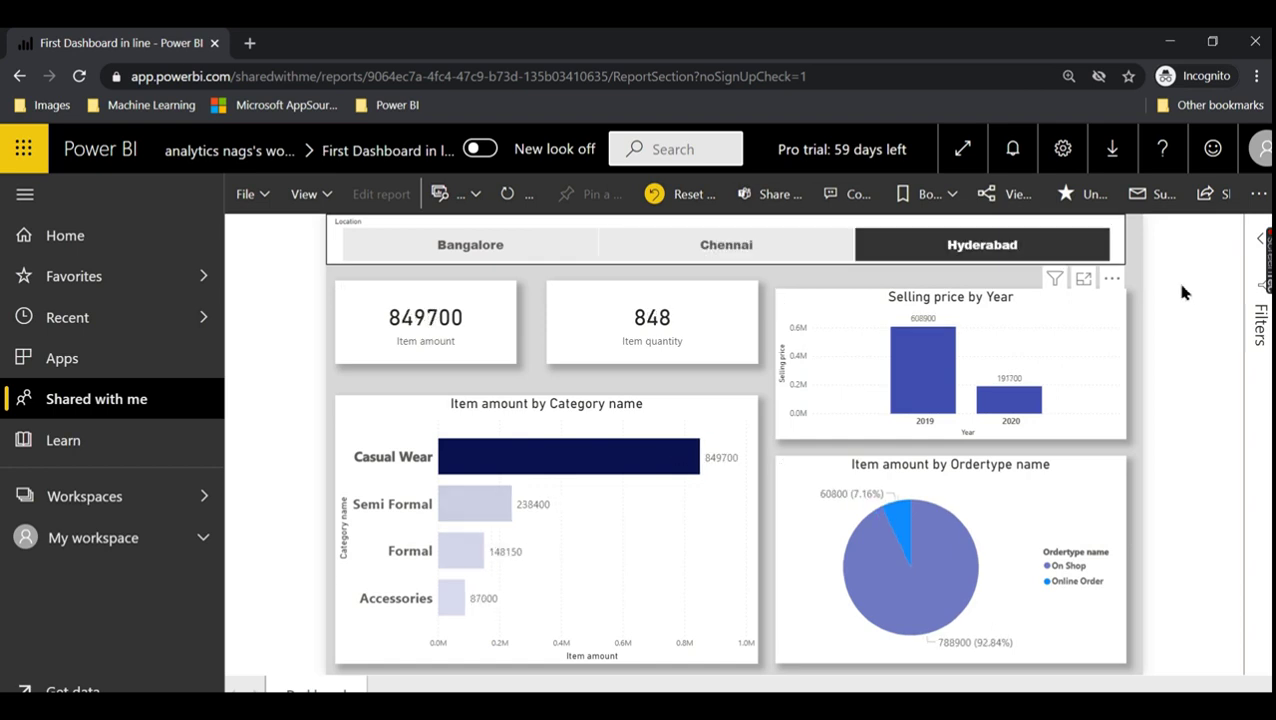
pyautogui.click(1073, 258)
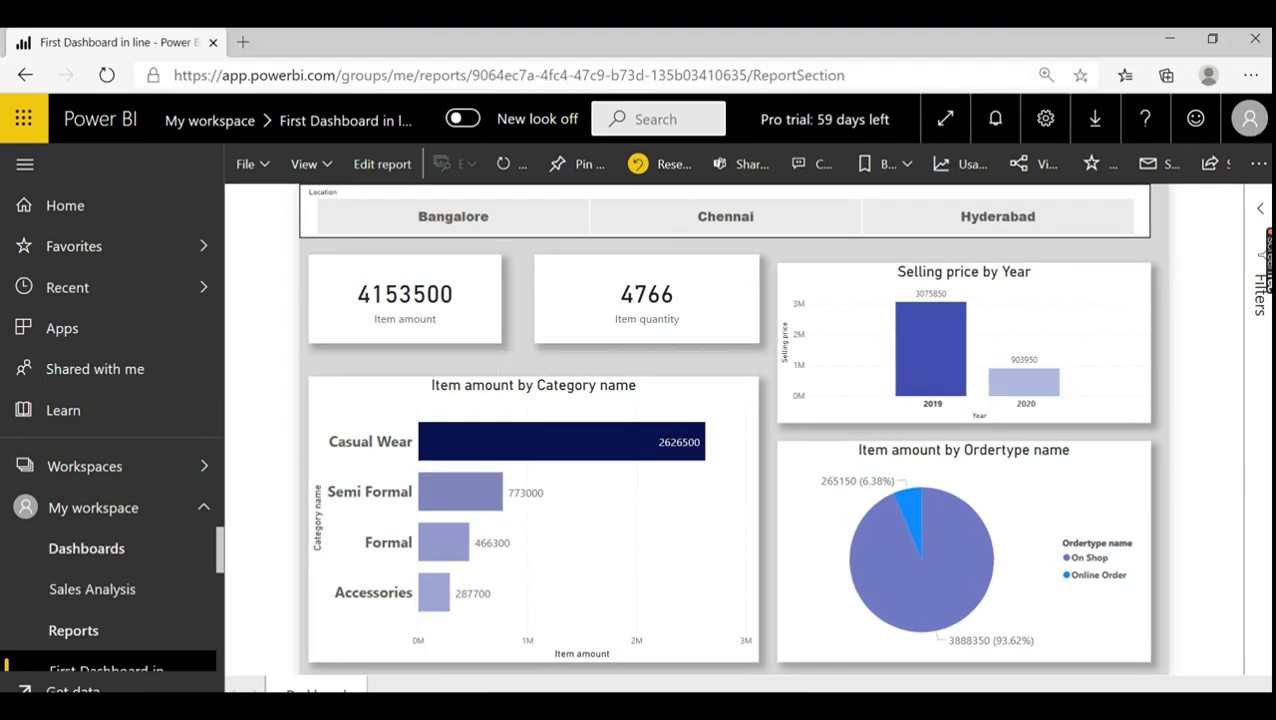
# Return to the owner's My workspace and list its three reports
pyautogui.click(1249, 129)
pyautogui.click(960, 250)
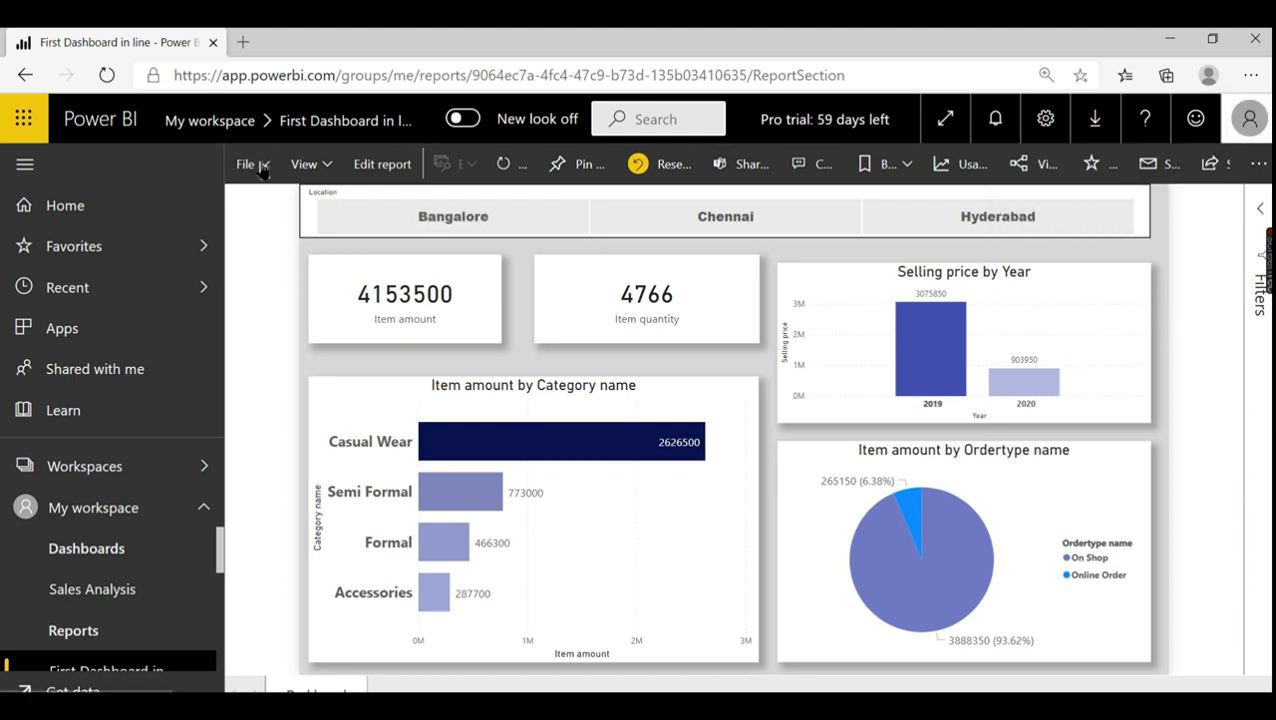
pyautogui.click(210, 120)
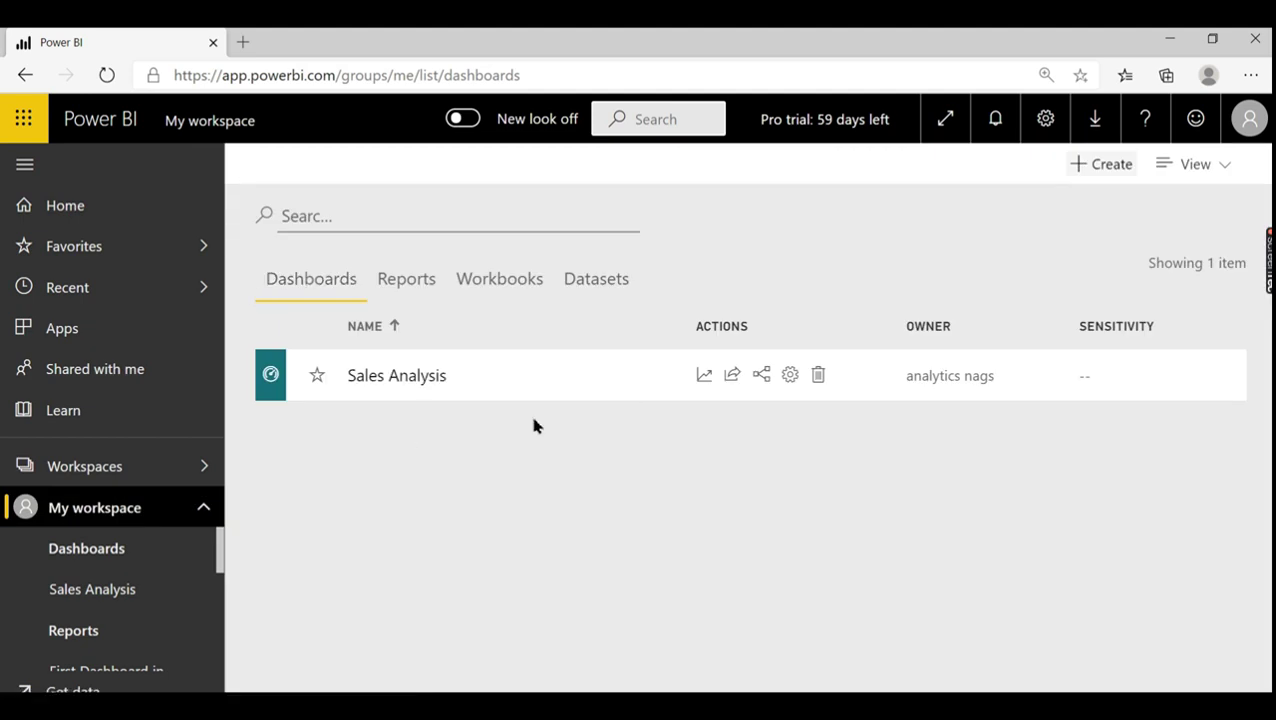
pyautogui.click(428, 290)
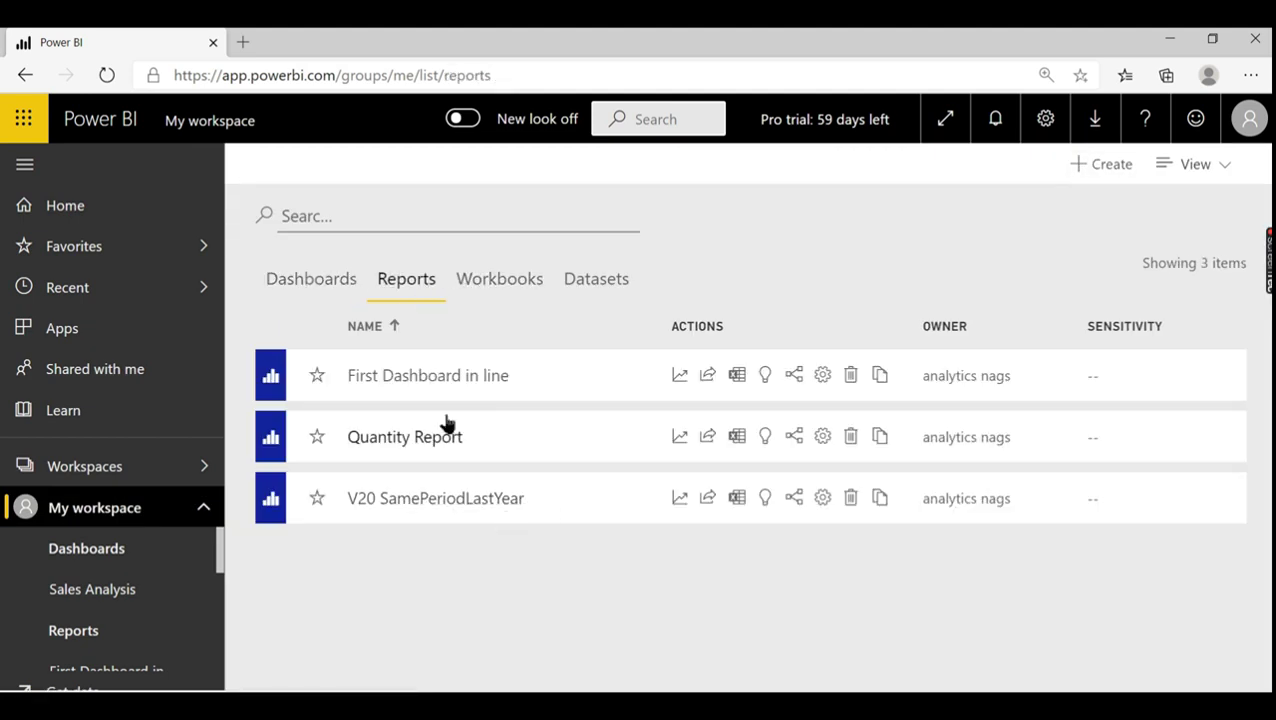
pyautogui.click(708, 376)
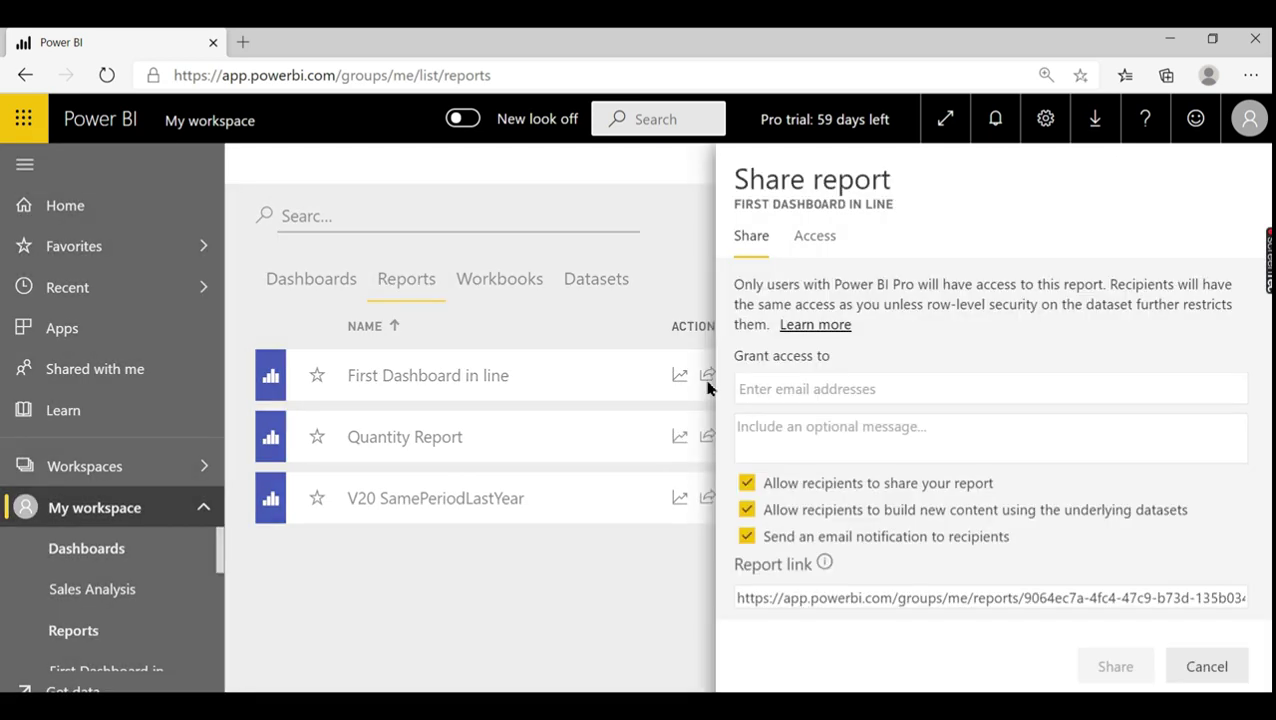
pyautogui.click(815, 245)
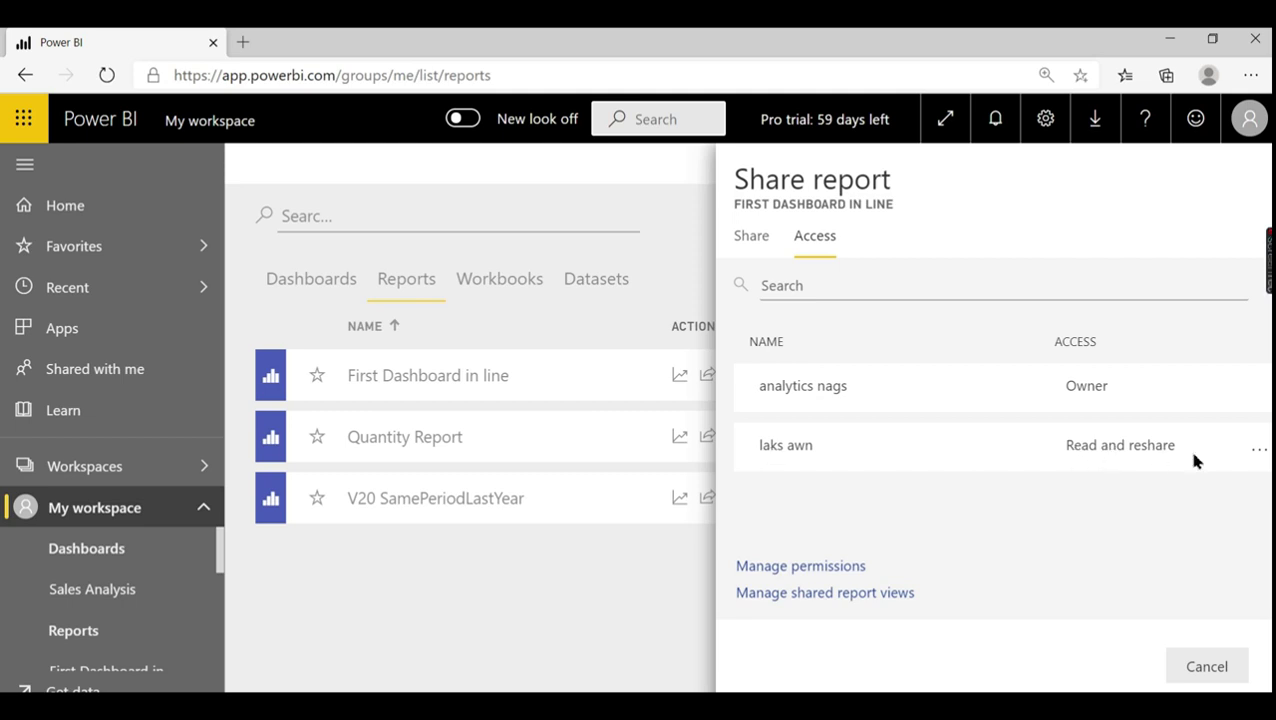
pyautogui.click(1259, 450)
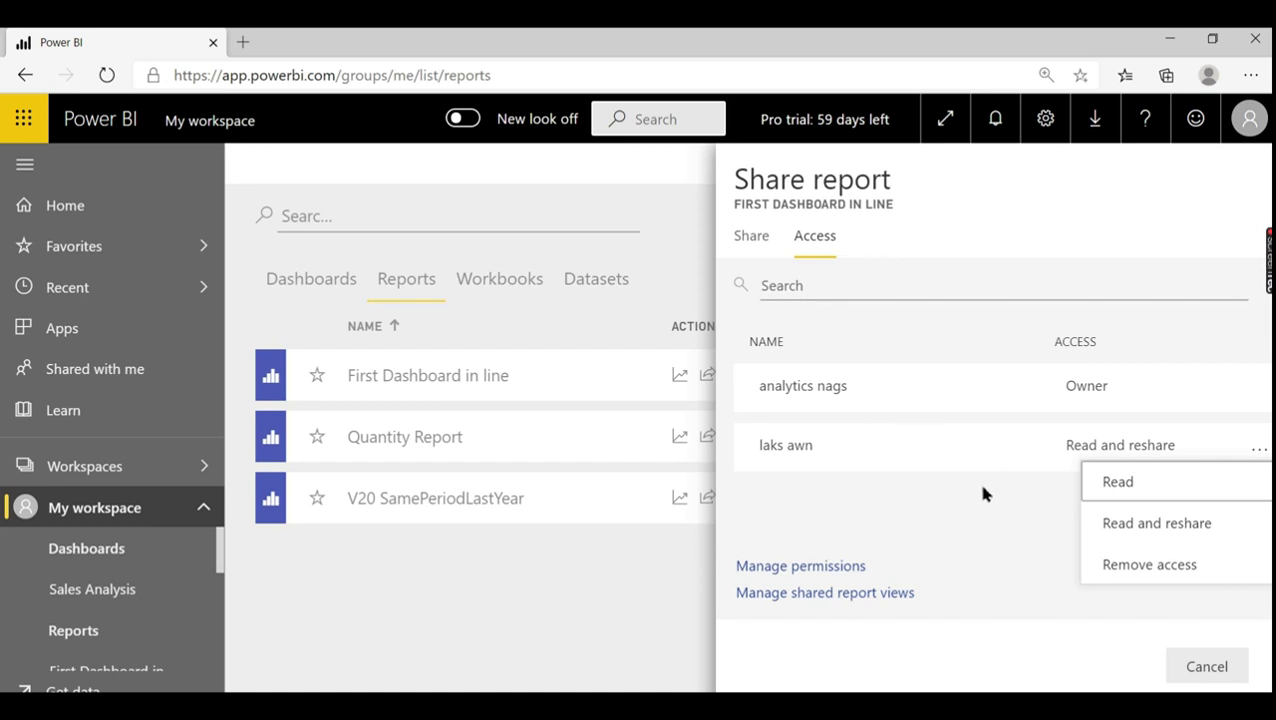
pyautogui.click(869, 516)
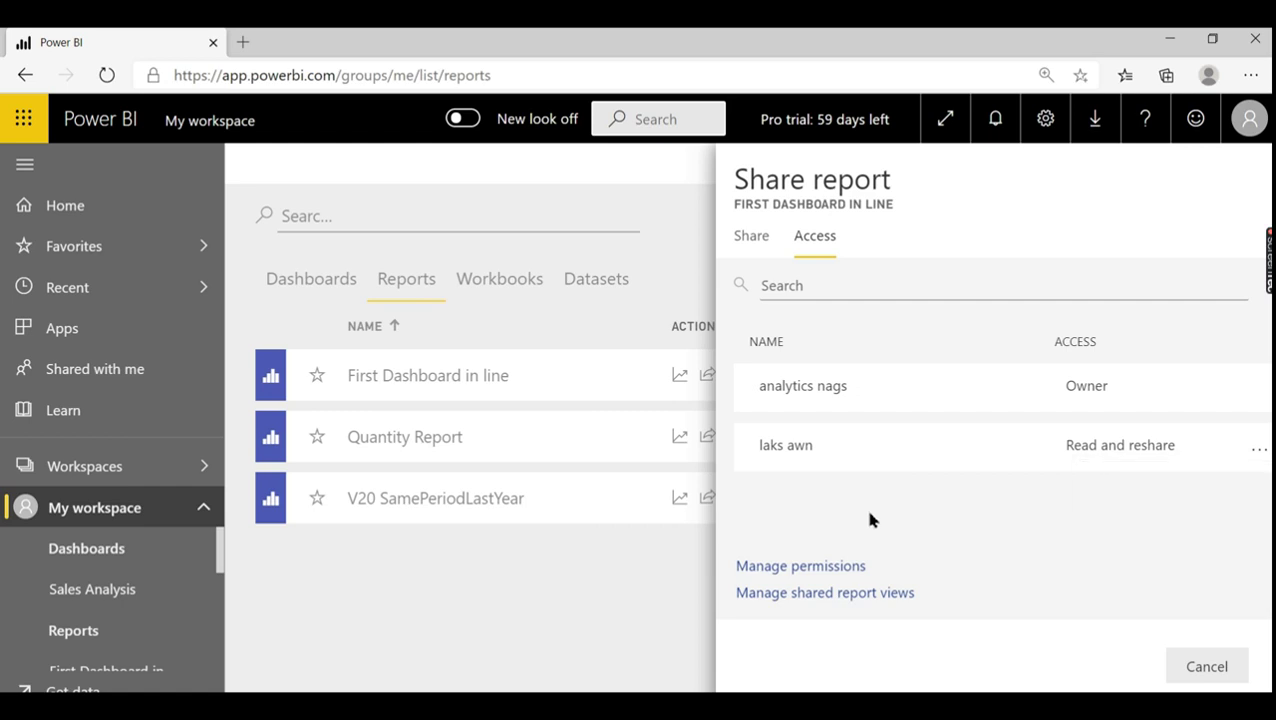
# Open full permission management and view the dataset's permission options for the second user
pyautogui.click(805, 567)
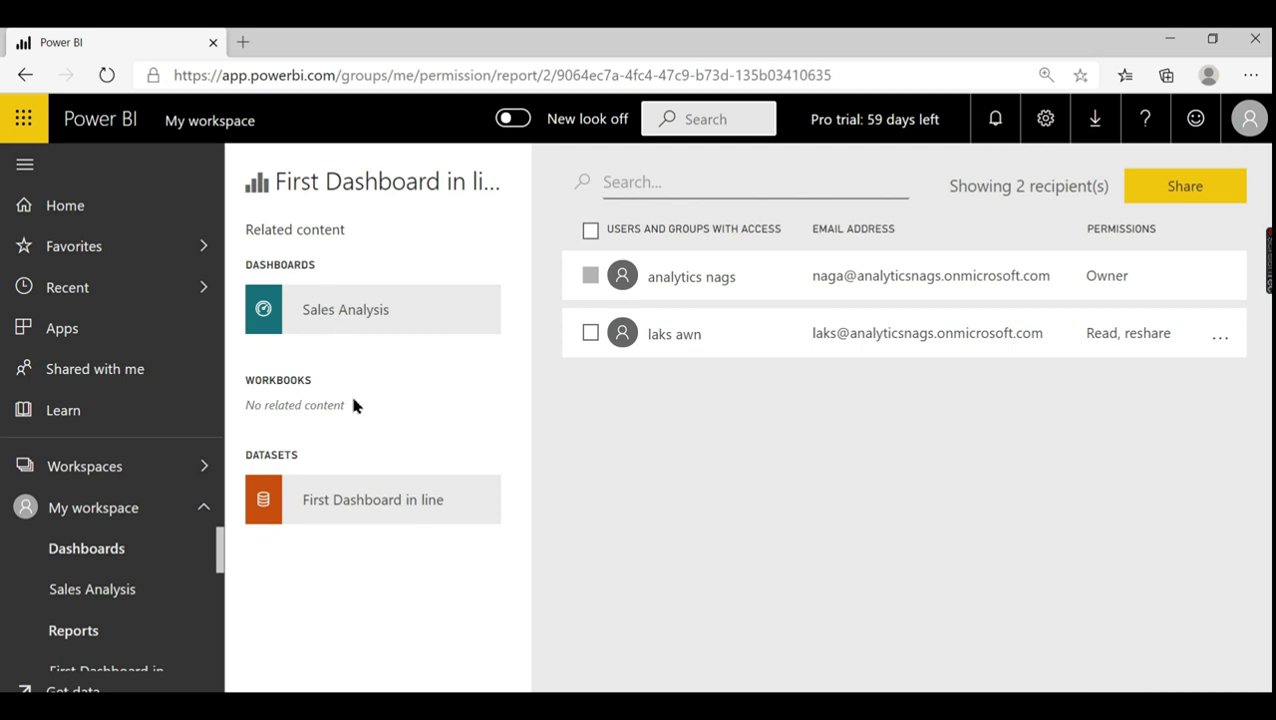
pyautogui.click(440, 505)
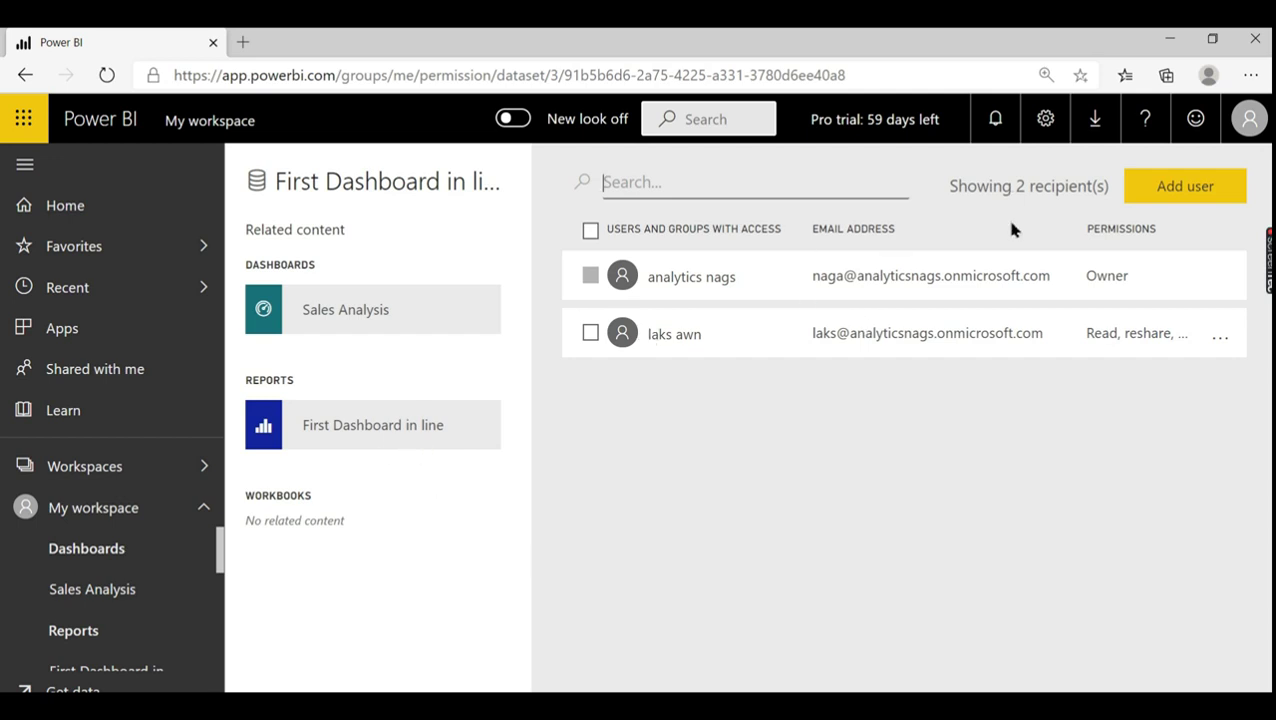
pyautogui.click(1221, 338)
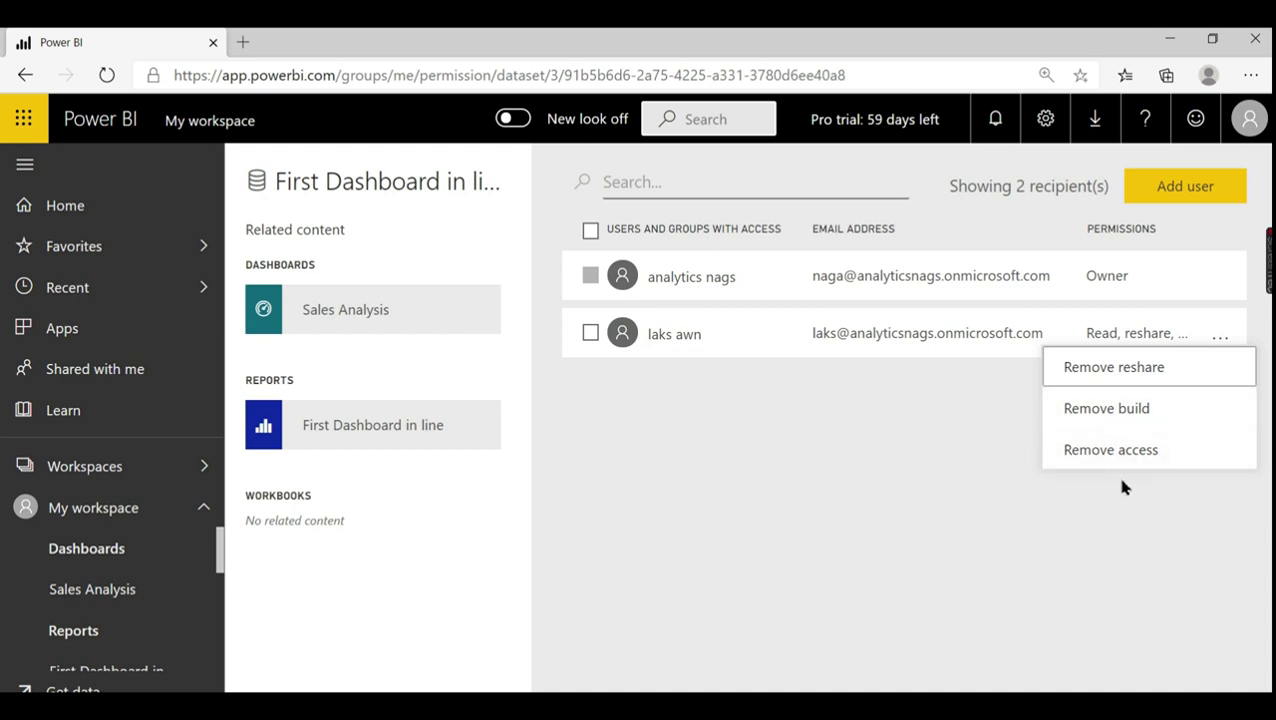
# Review Sales Analysis dashboard permissions (owner only) and show My workspace's dashboards list
pyautogui.click(420, 308)
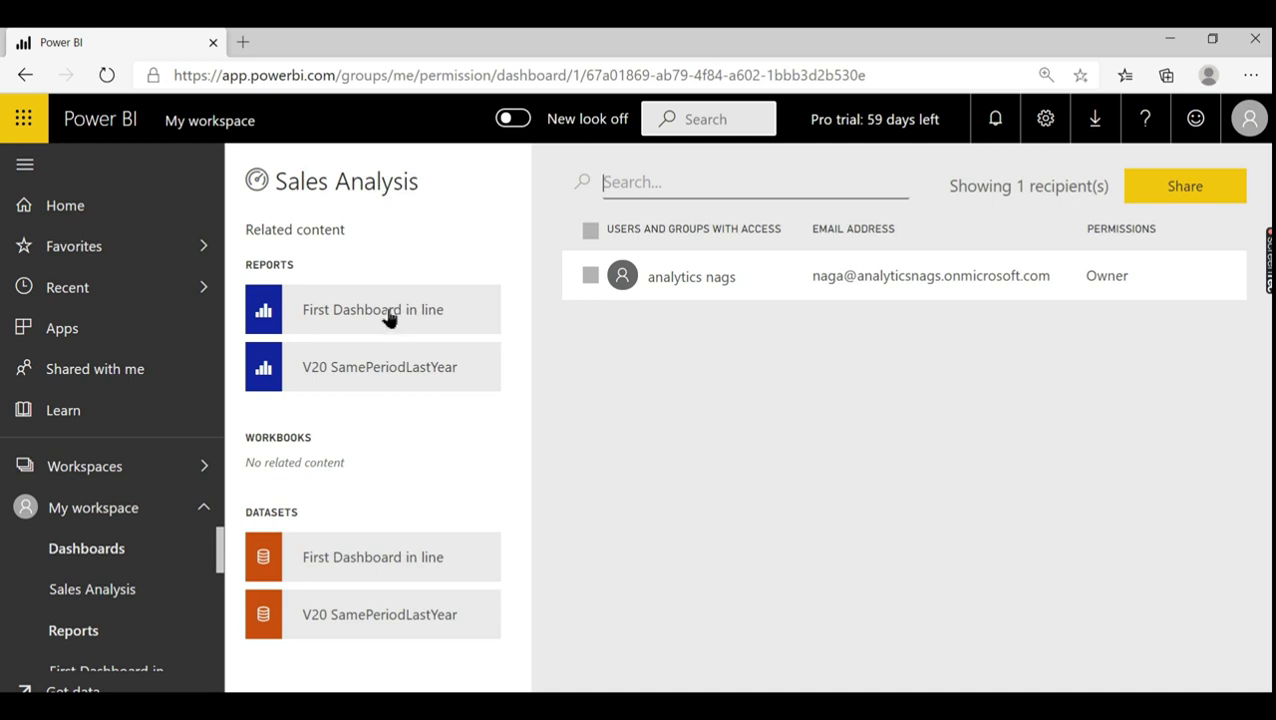
pyautogui.click(437, 376)
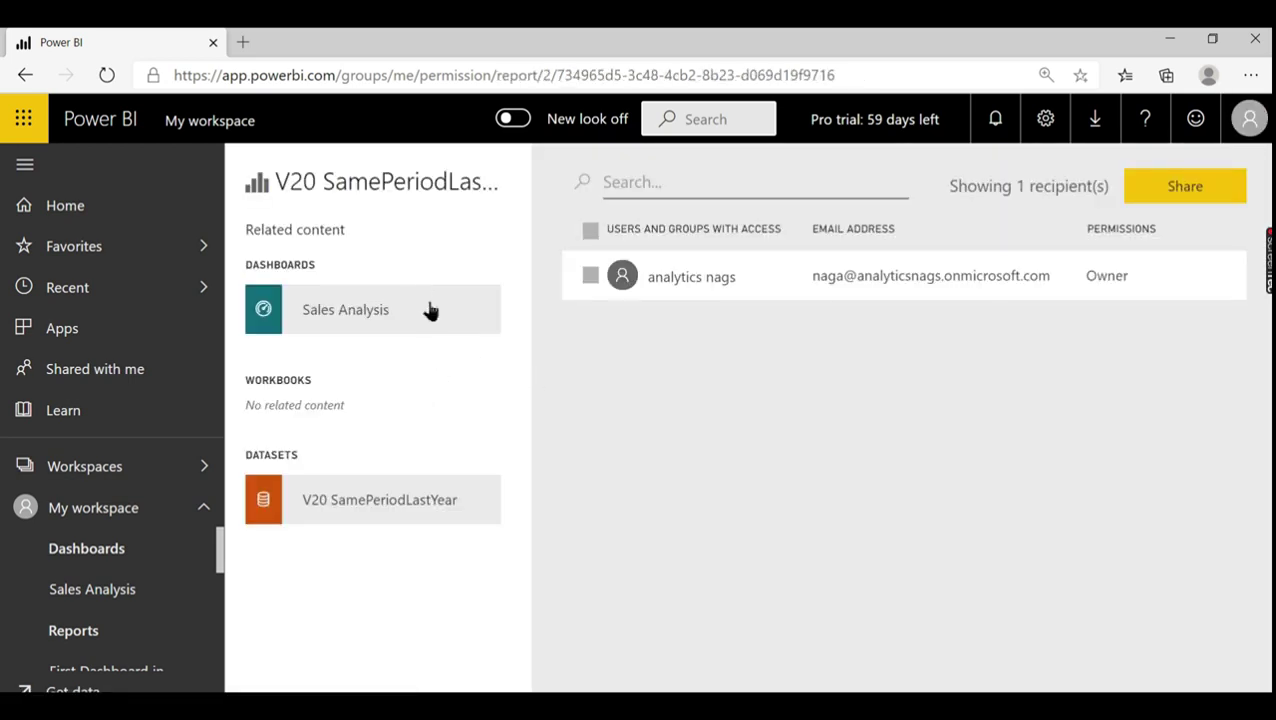
pyautogui.click(427, 310)
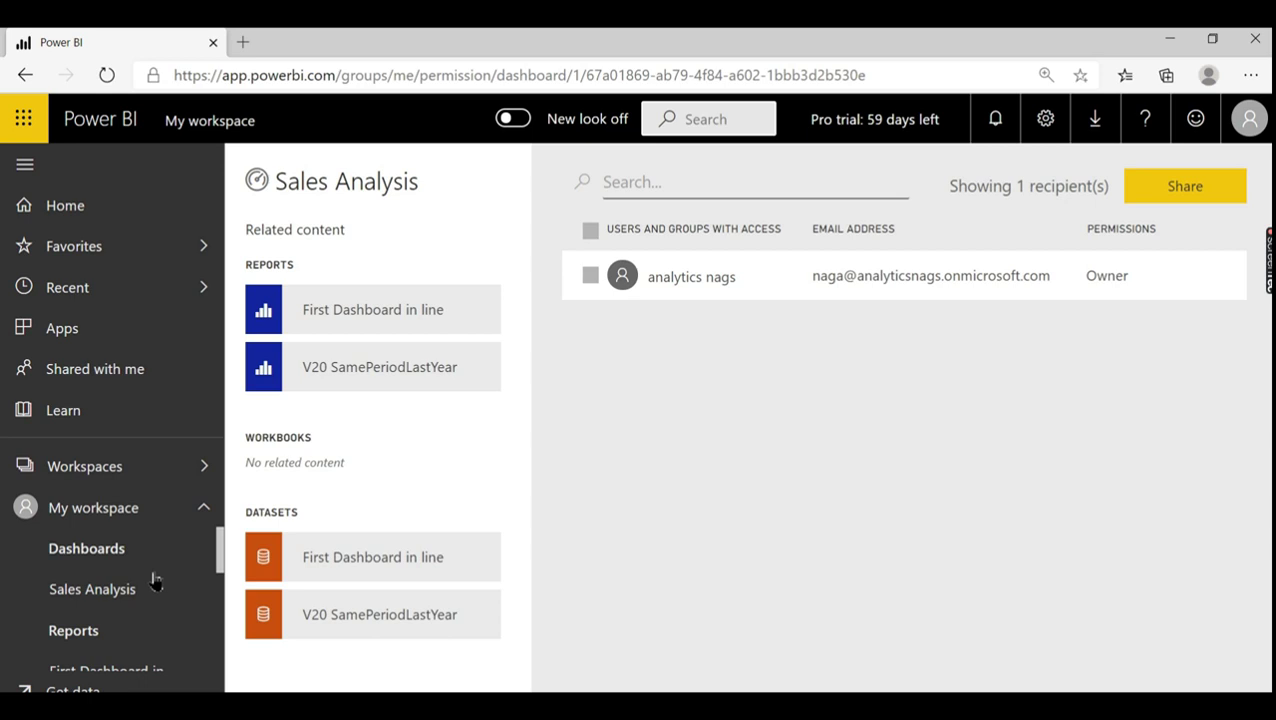
pyautogui.click(373, 309)
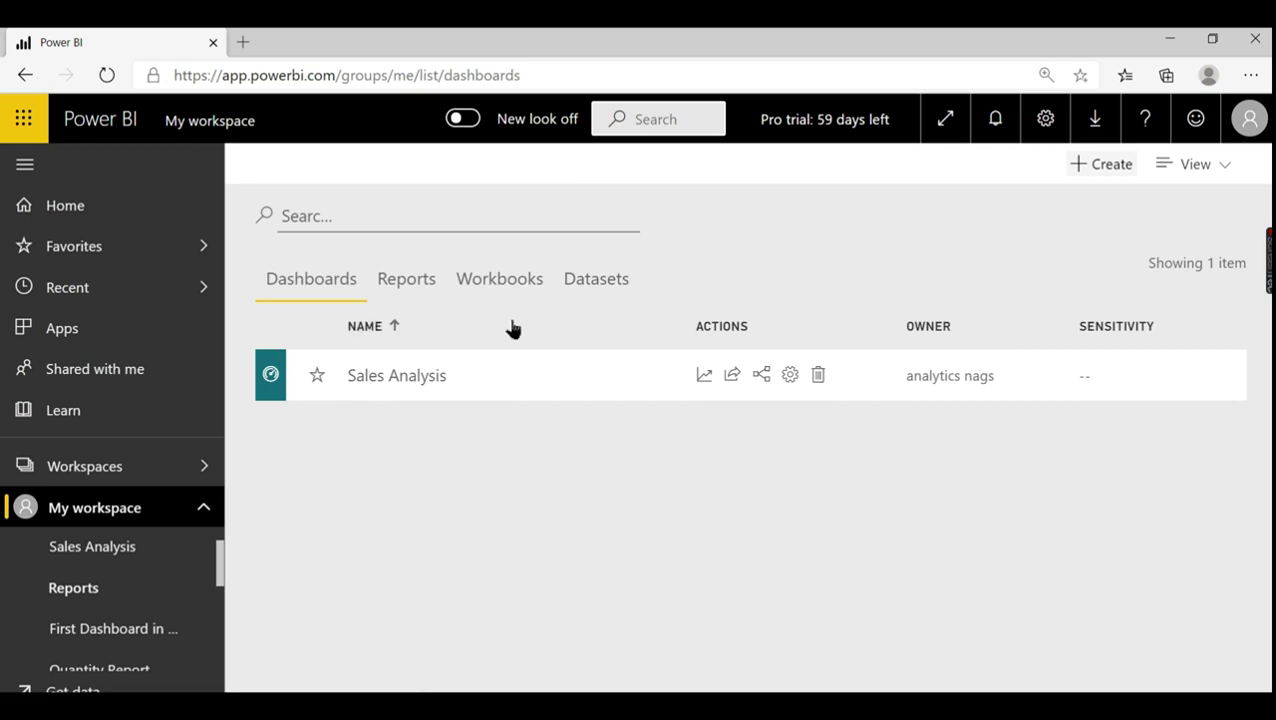
pyautogui.click(731, 379)
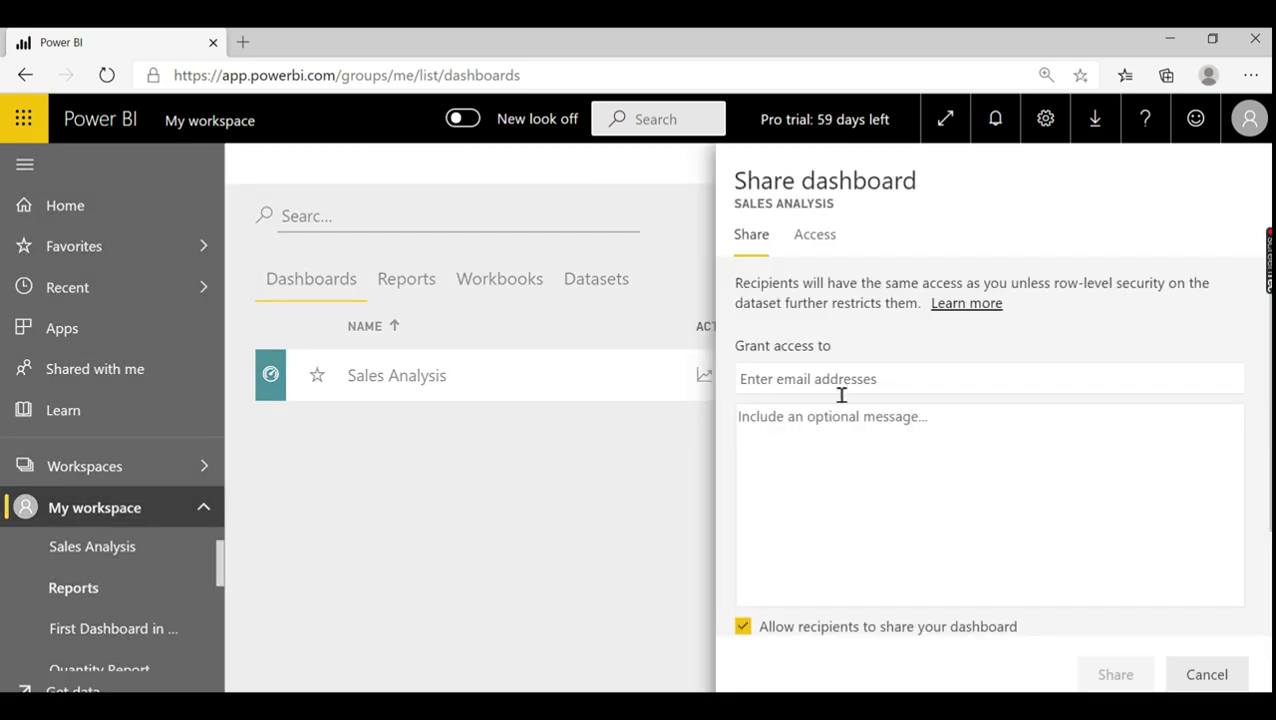
pyautogui.click(839, 388)
pyautogui.write('lak')
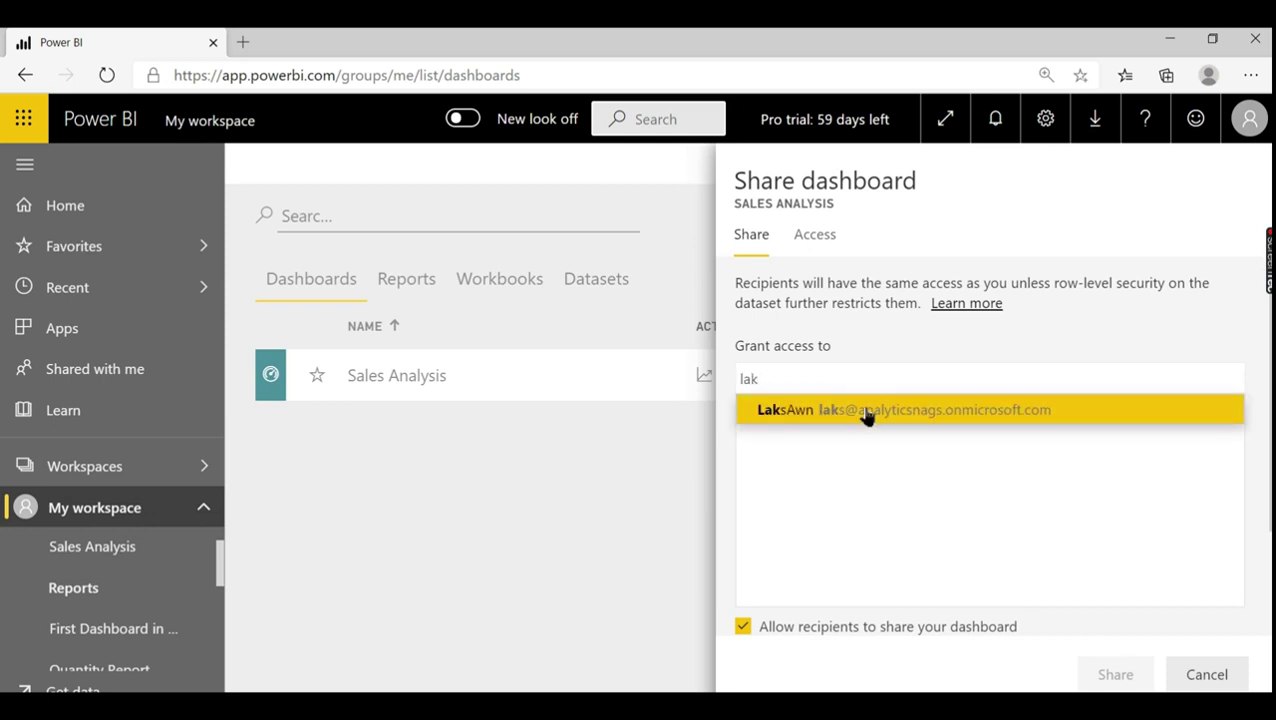
pyautogui.click(864, 417)
pyautogui.scroll(-1, 870, 645)
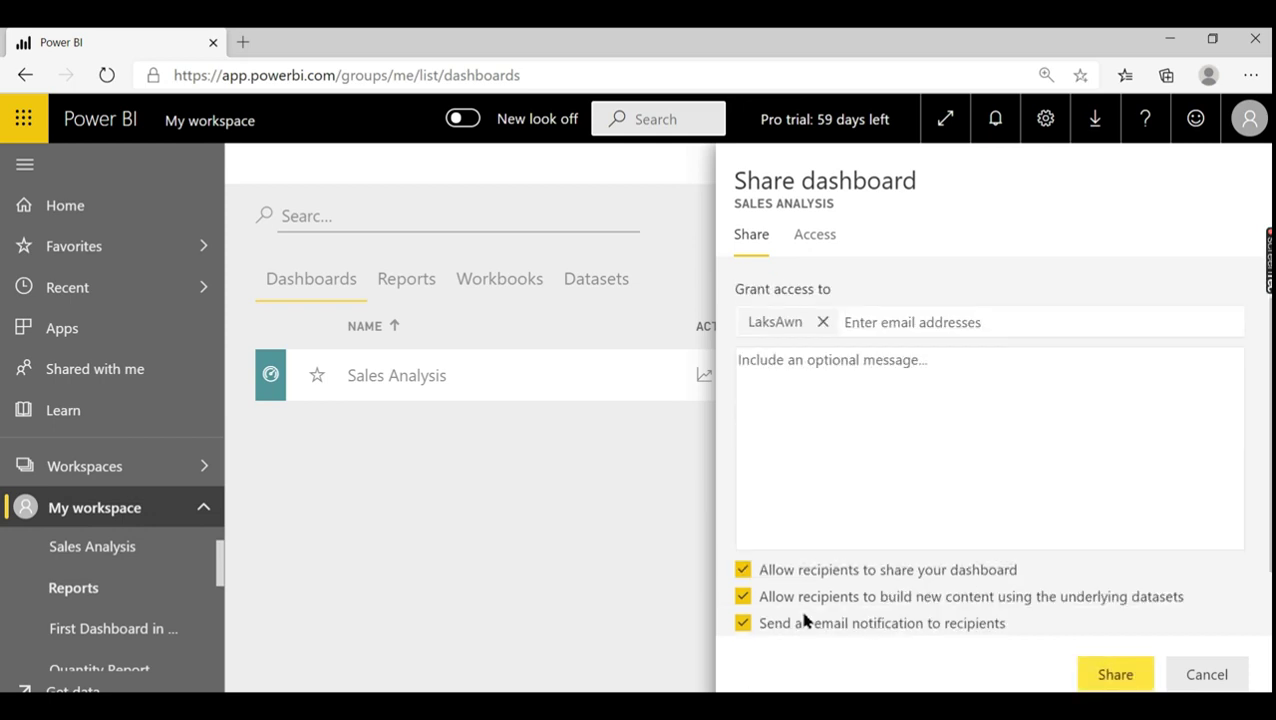
pyautogui.scroll(-1, 800, 605)
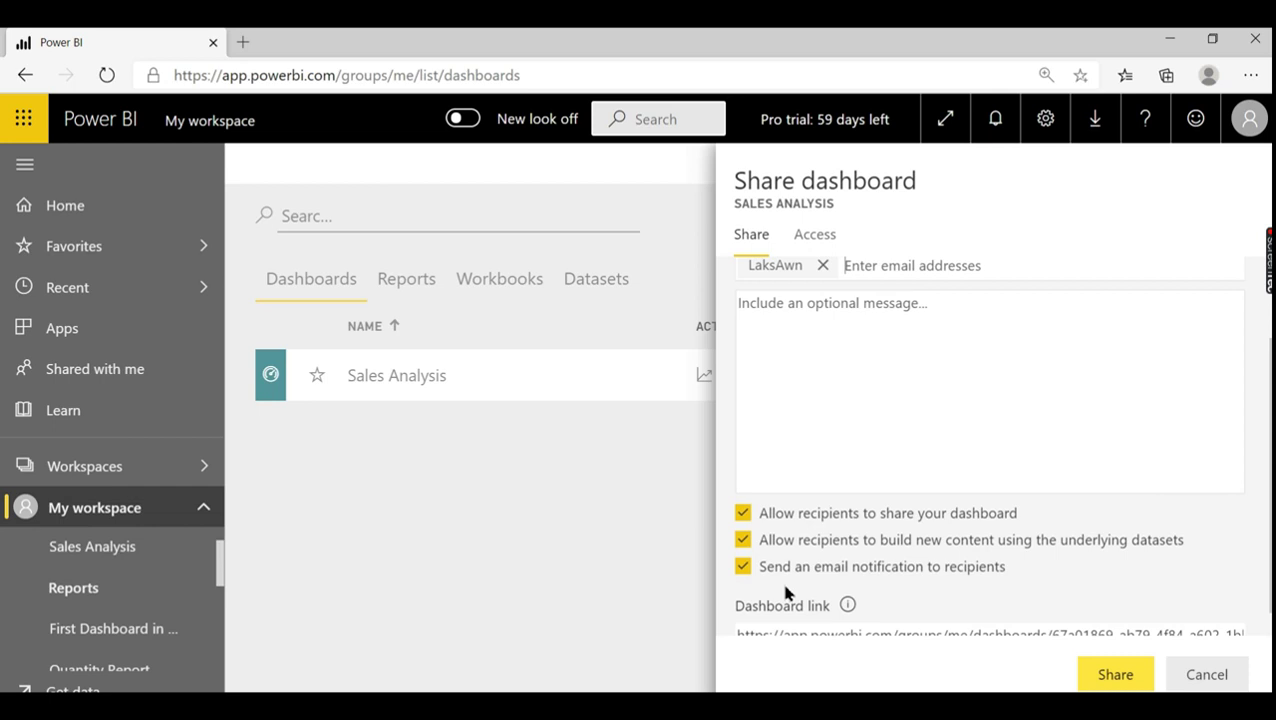
pyautogui.click(745, 541)
pyautogui.click(745, 569)
pyautogui.scroll(-1, 818, 565)
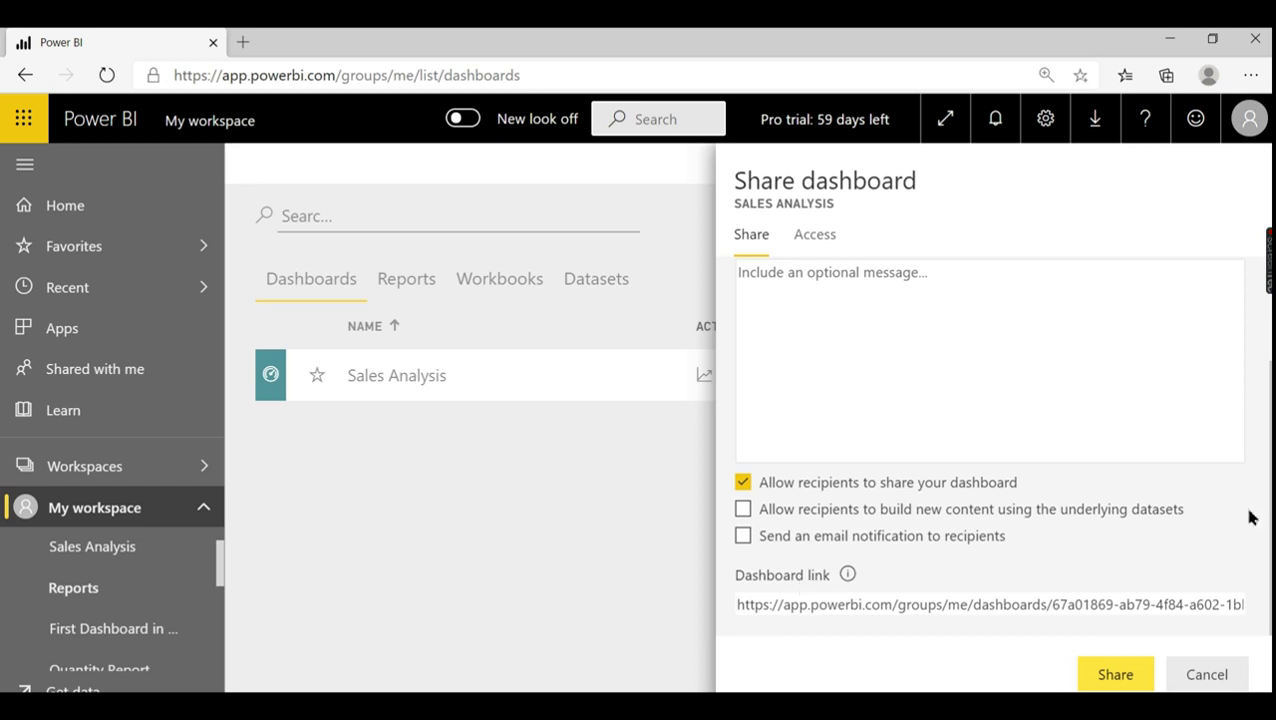
pyautogui.click(1118, 678)
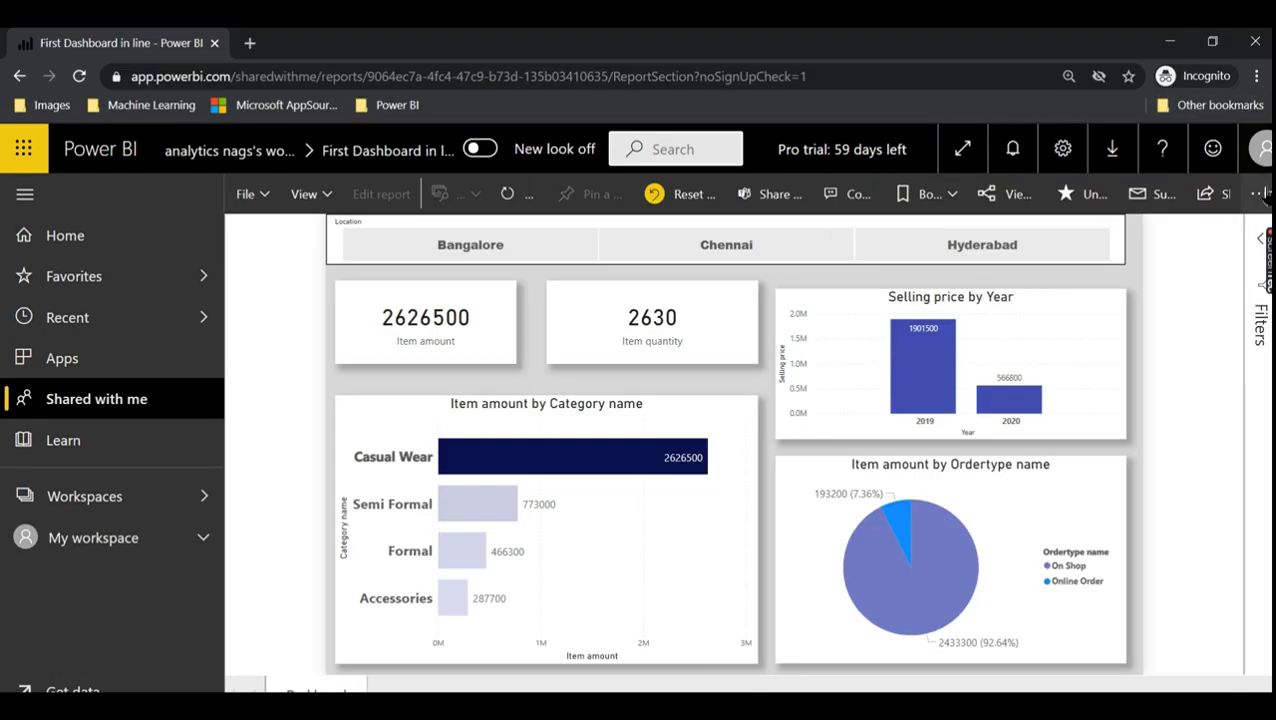
# Confirm the signed-in account, reload Home, and open the Shared with me list
pyautogui.click(1250, 148)
pyautogui.click(1134, 358)
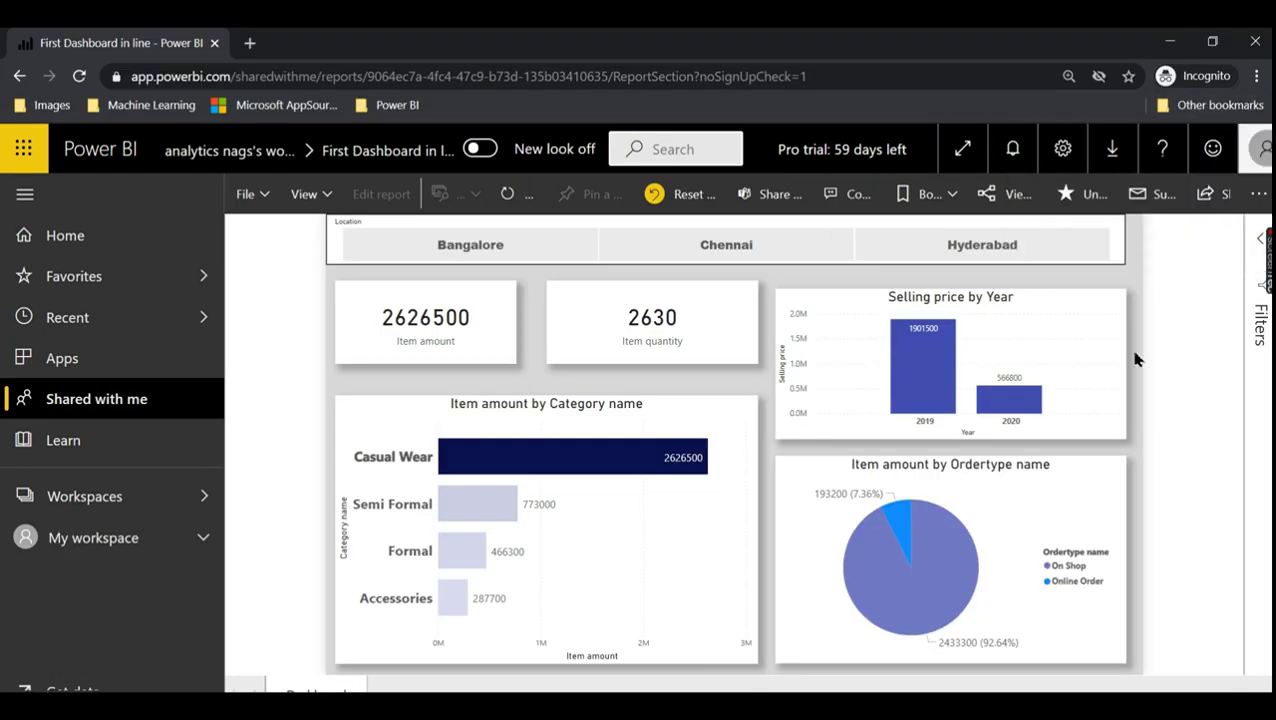
pyautogui.click(134, 240)
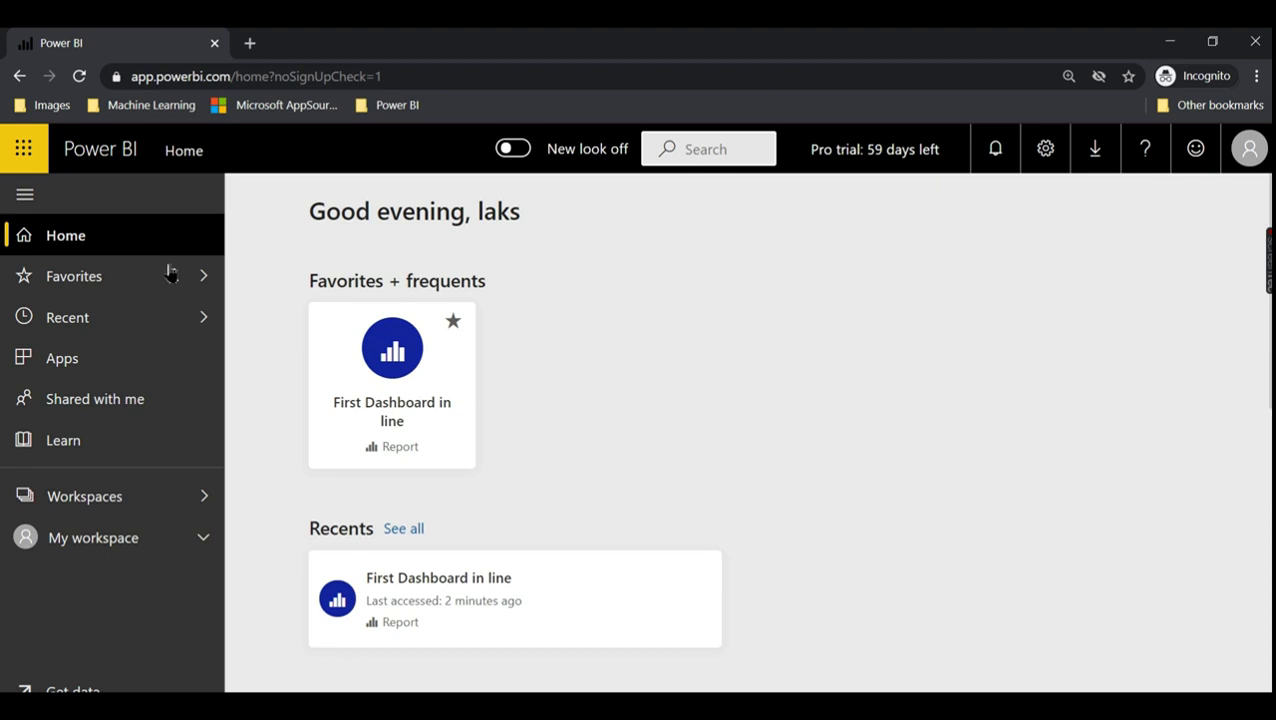
pyautogui.click(326, 74)
pyautogui.press('Return')
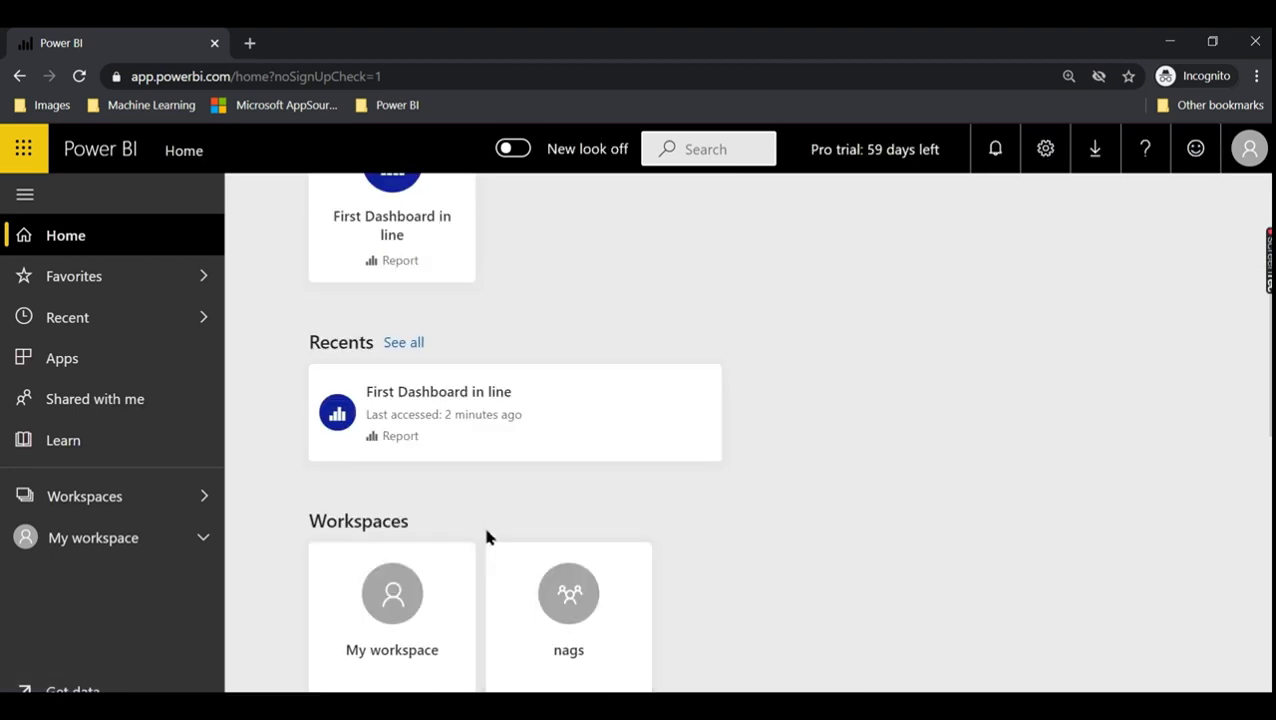
pyautogui.scroll(-4, 590, 324)
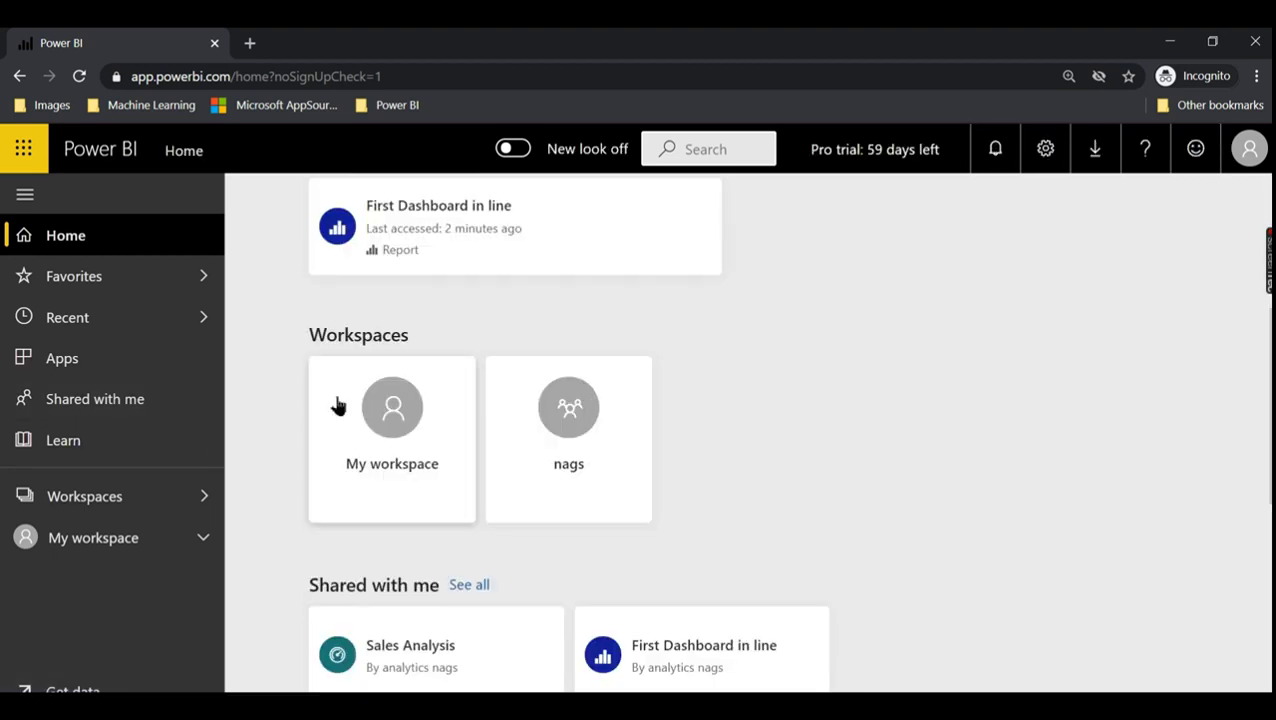
pyautogui.click(88, 410)
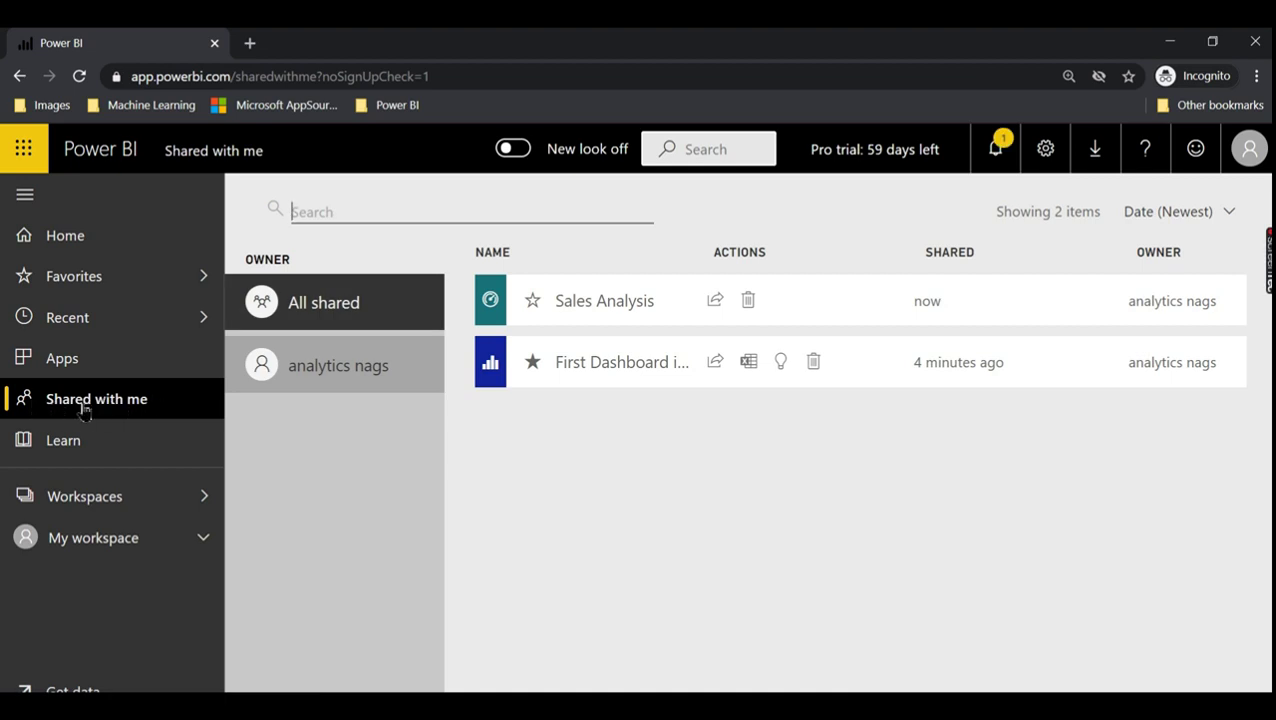
# Browse My workspace and the nags workspace, then return to Shared with me
pyautogui.click(124, 510)
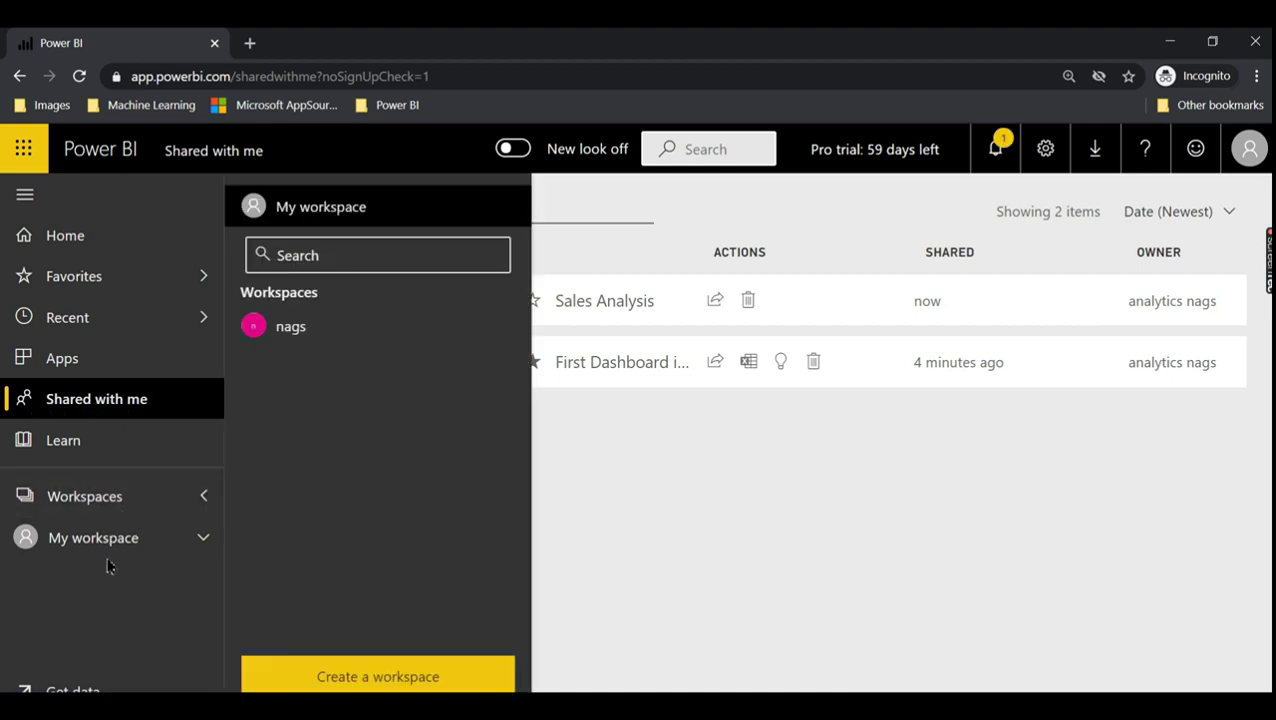
pyautogui.click(192, 541)
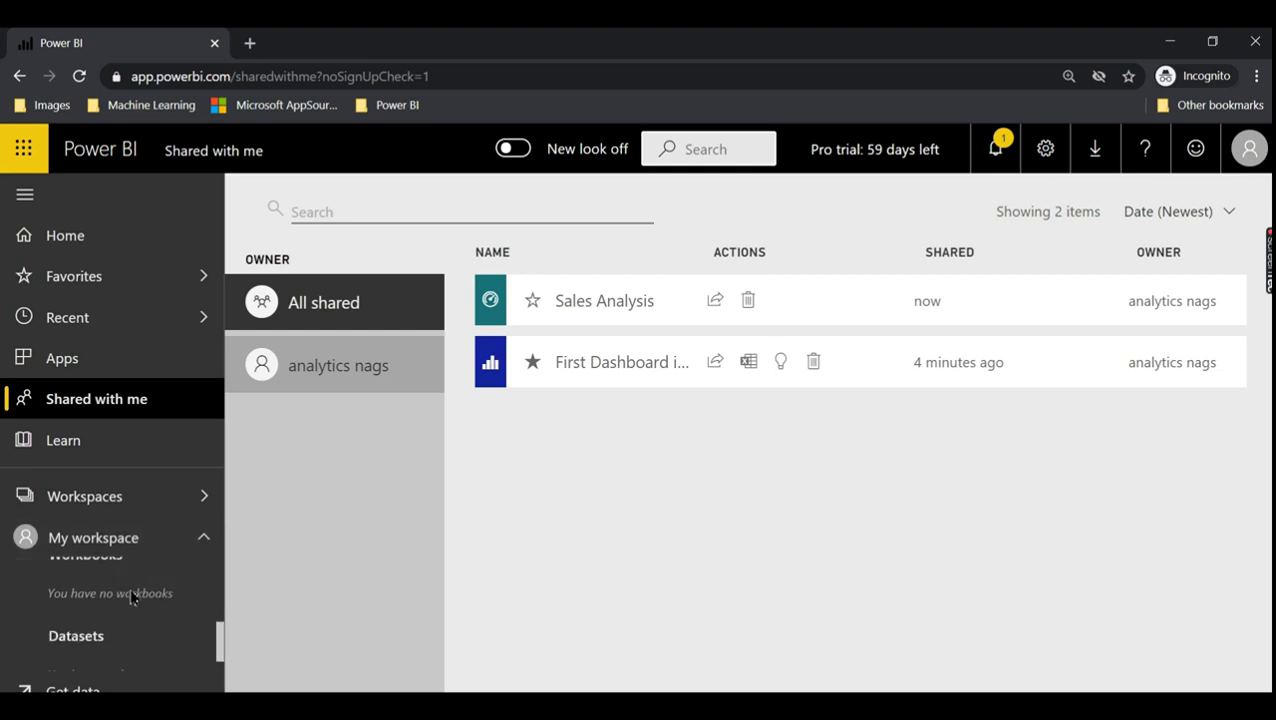
pyautogui.scroll(3, 160, 590)
pyautogui.click(200, 540)
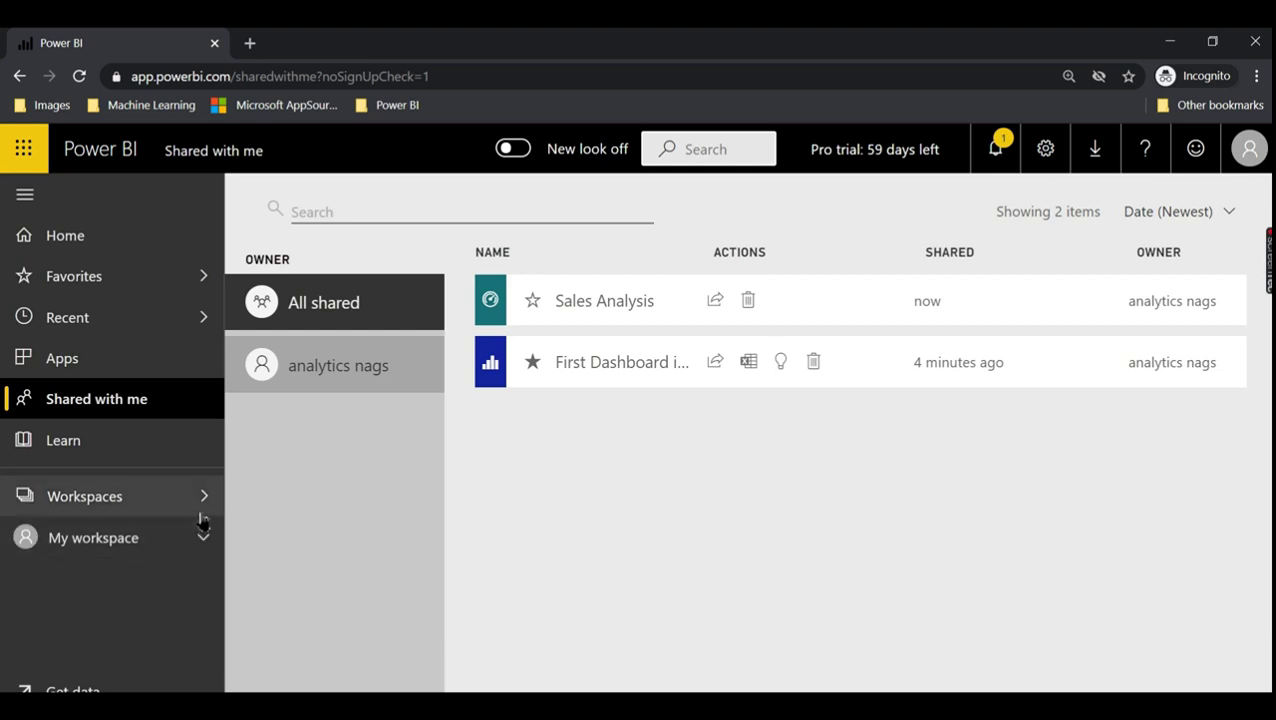
pyautogui.click(202, 516)
pyautogui.click(316, 332)
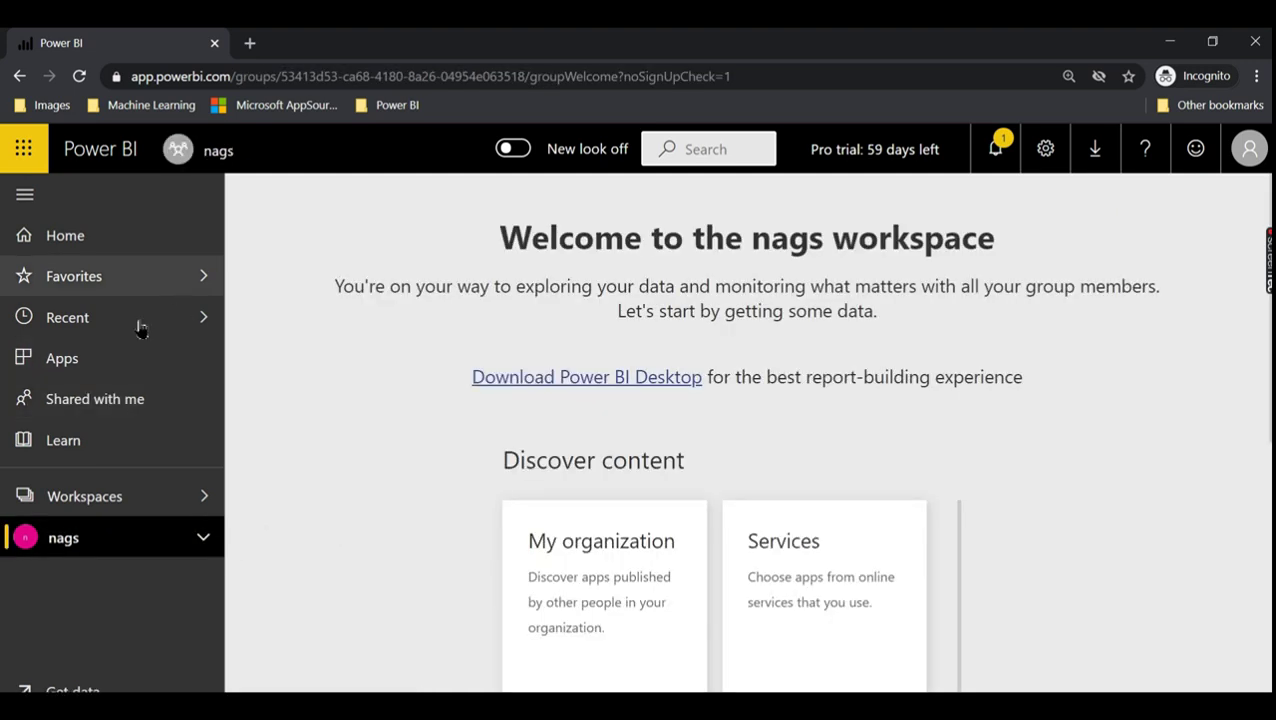
pyautogui.click(115, 412)
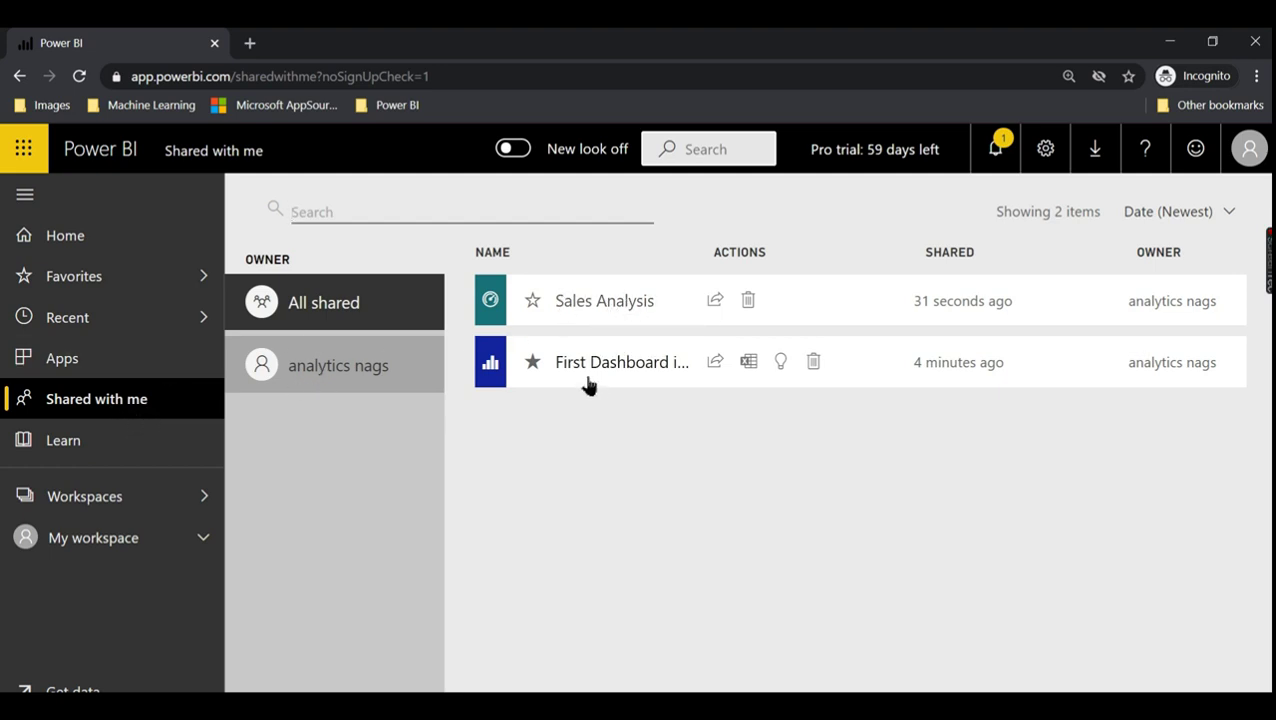
pyautogui.click(607, 314)
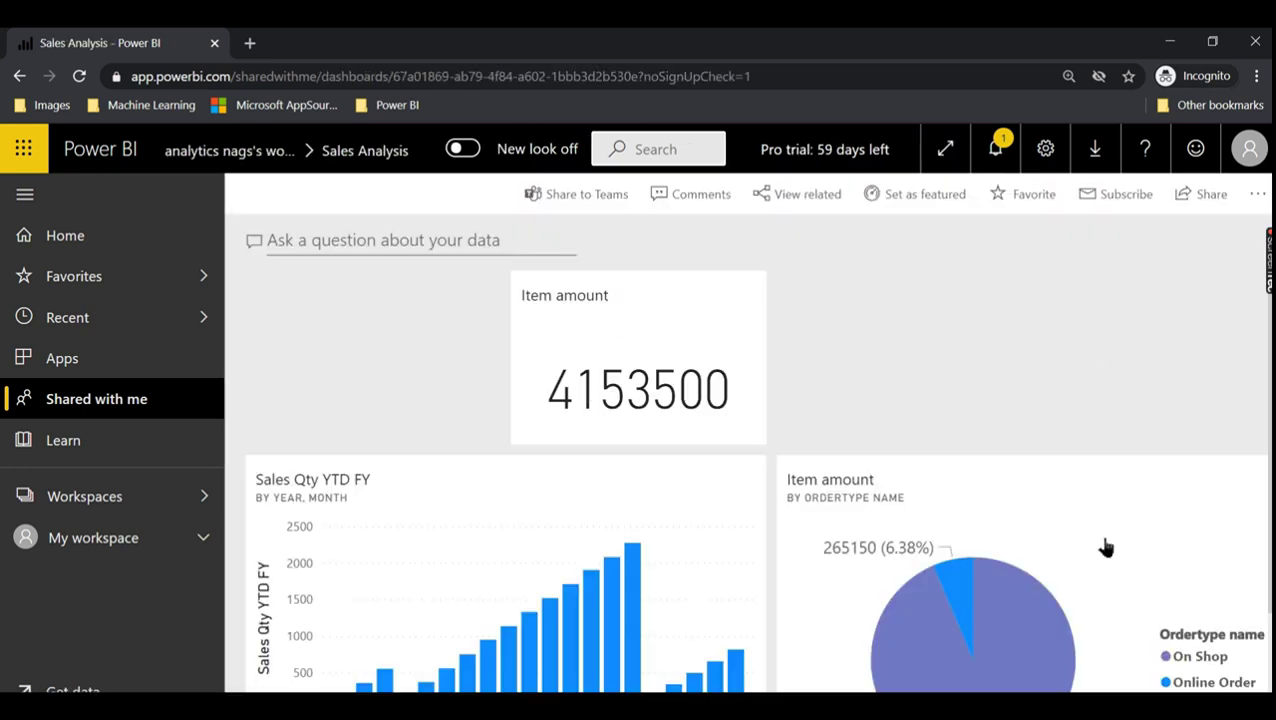
pyautogui.scroll(-2, 1105, 547)
pyautogui.scroll(2, 1095, 575)
pyautogui.scroll(-2, 940, 413)
pyautogui.scroll(2, 940, 413)
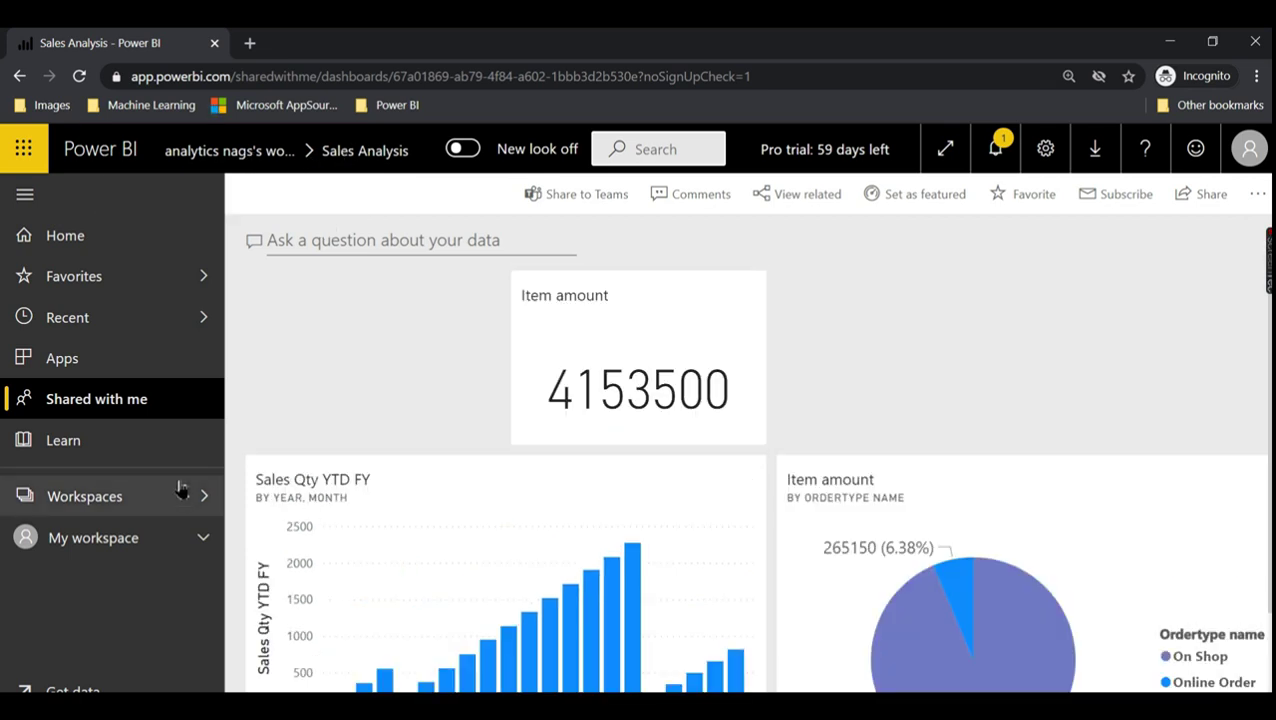
pyautogui.scroll(-1, 792, 410)
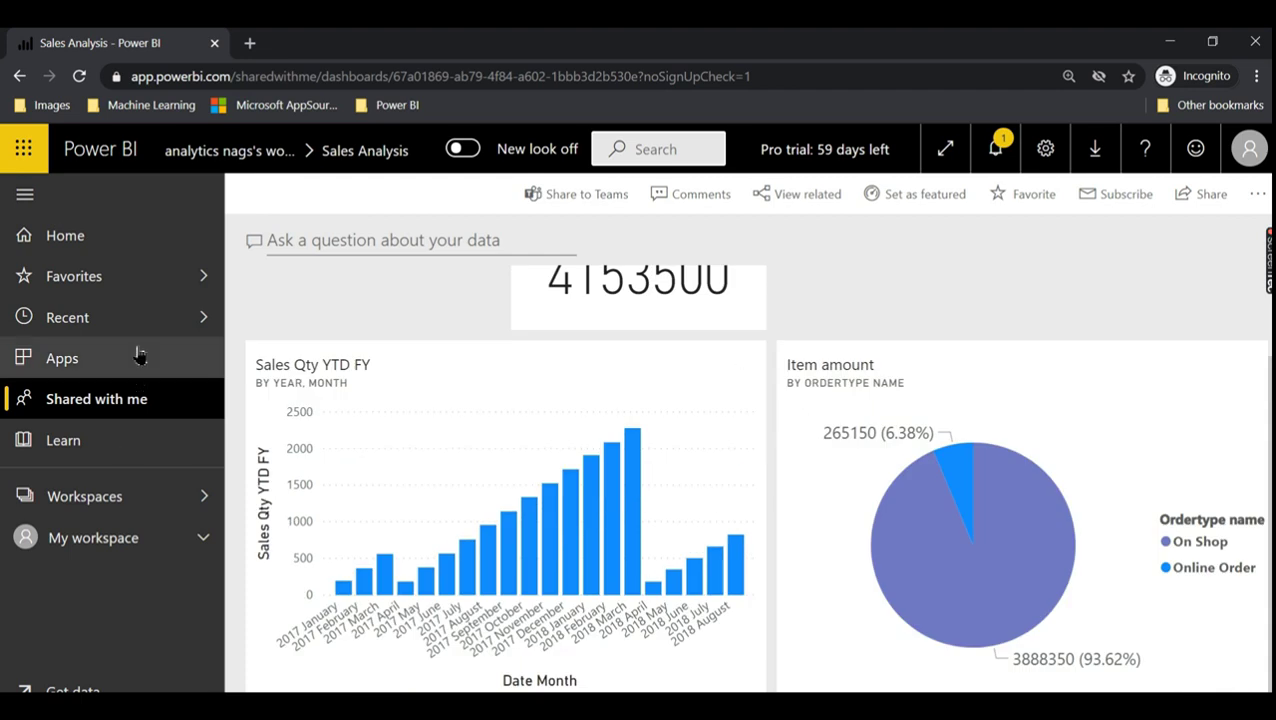
pyautogui.click(105, 410)
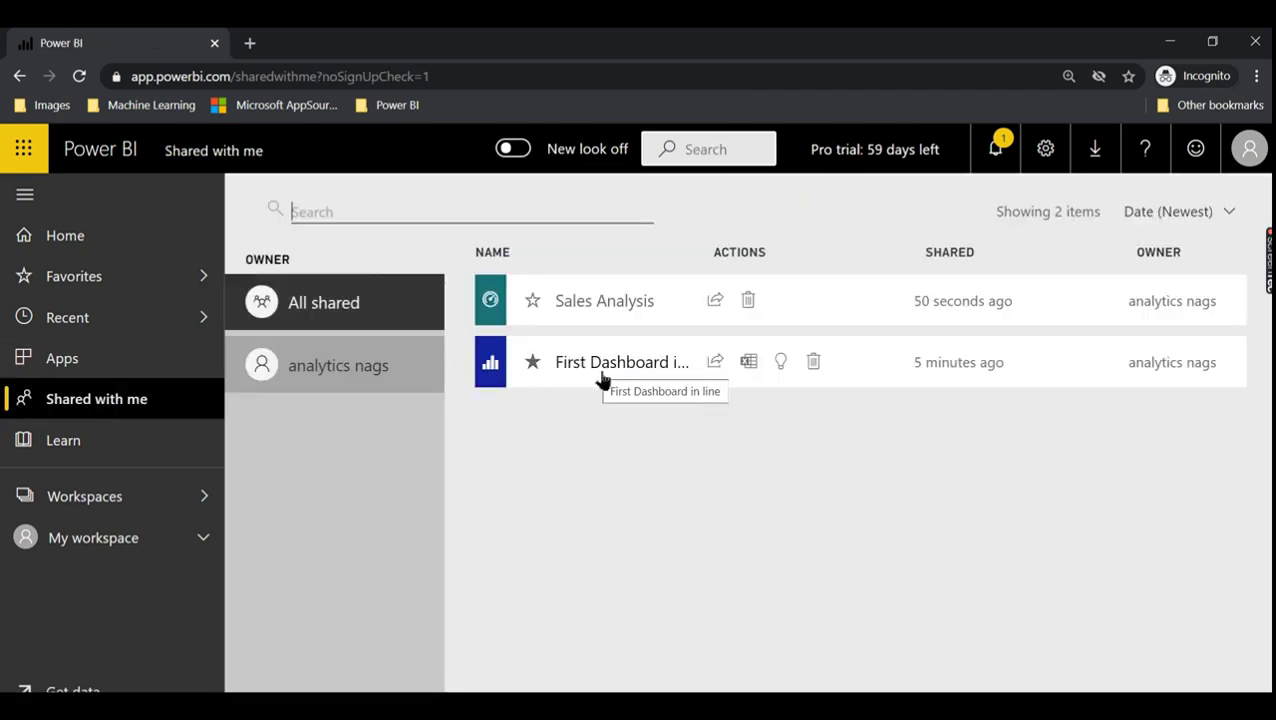